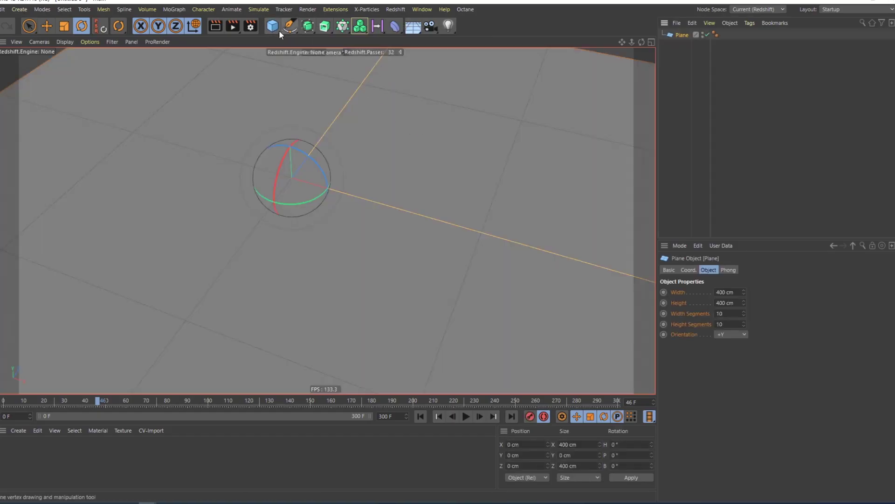
Add a Figure primitive to the scene with the plane
click(272, 26)
click(420, 93)
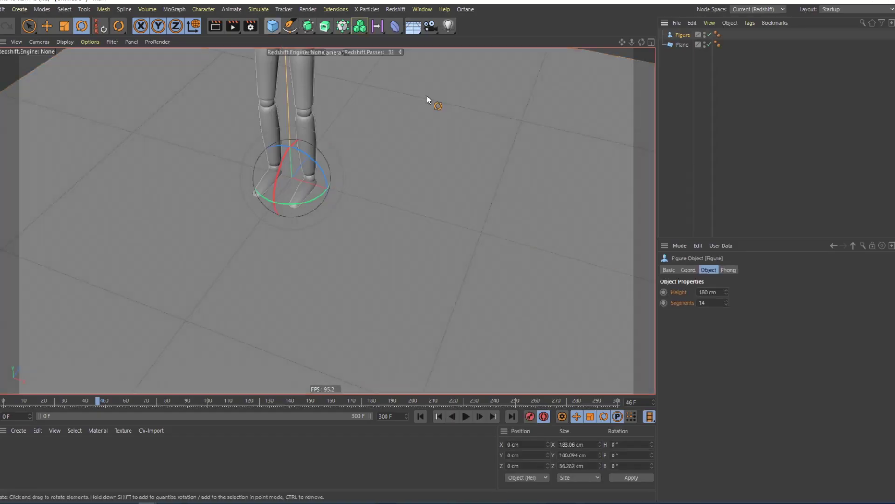
alt+right_drag(398, 156, 398, 214)
alt+middle_drag(419, 151, 414, 227)
alt+drag(416, 225, 367, 175)
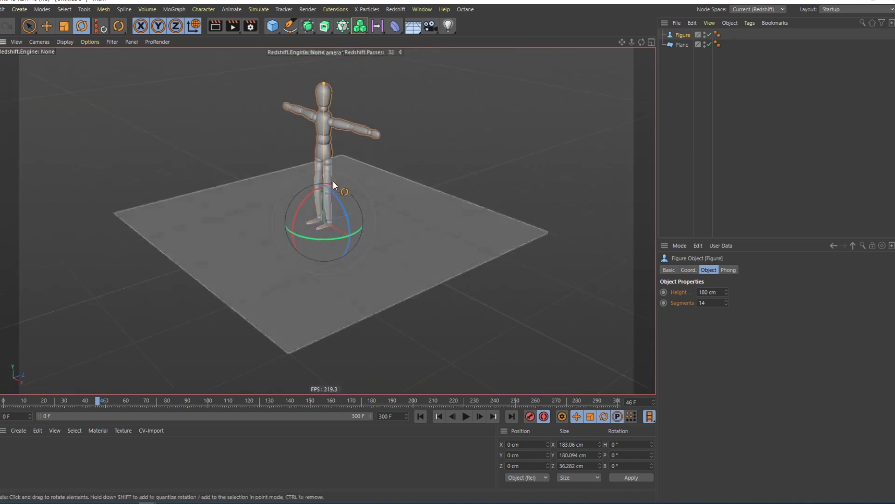
Lay the figure flat on the plane at a -90° pitch and shift it to about Z -84 cm
drag(312, 191, 286, 239)
key(ctrl+z)
key(e)
alt+drag(334, 222, 395, 247)
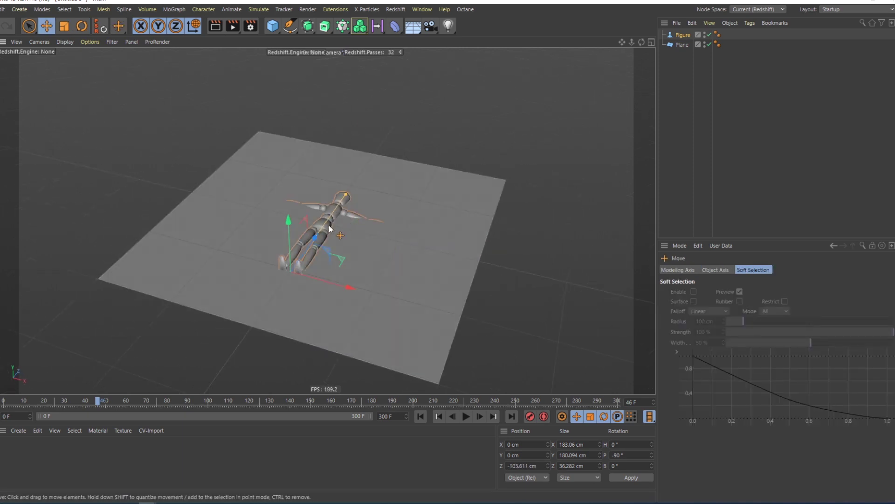
drag(316, 236, 323, 226)
Add a Collision deformer as a child of the plane
click(681, 44)
key(shift+c)
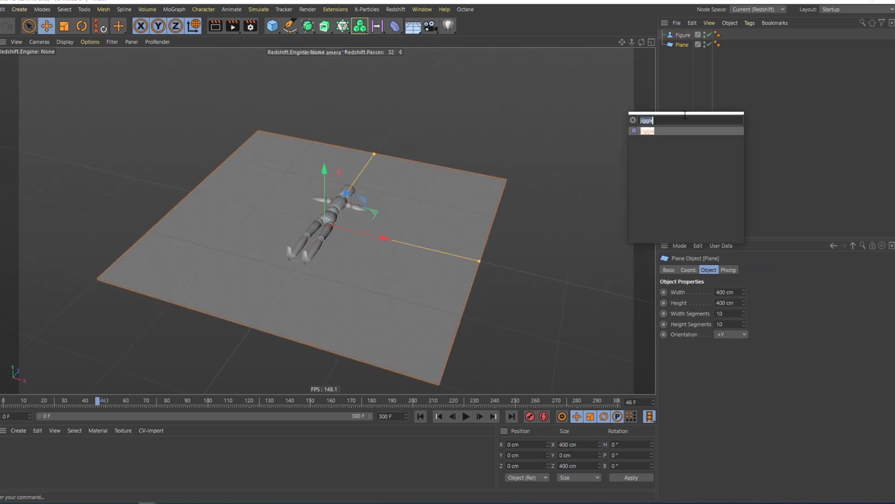
text(coll)
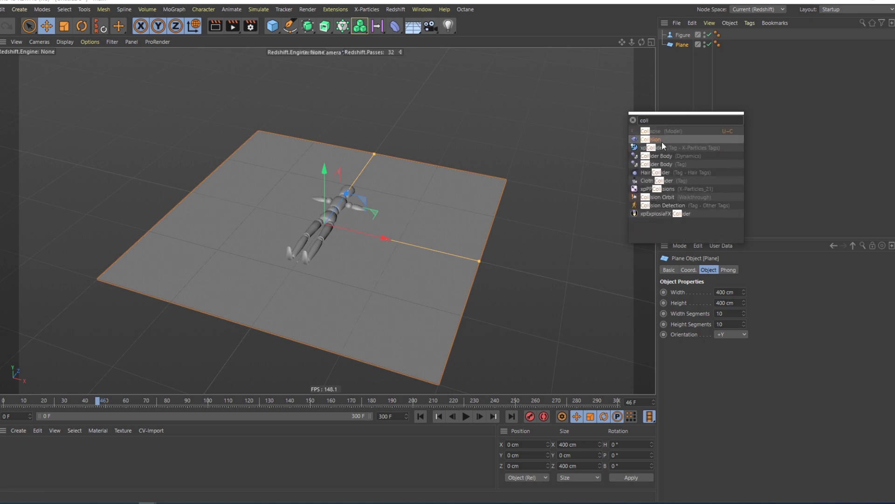
click(661, 140)
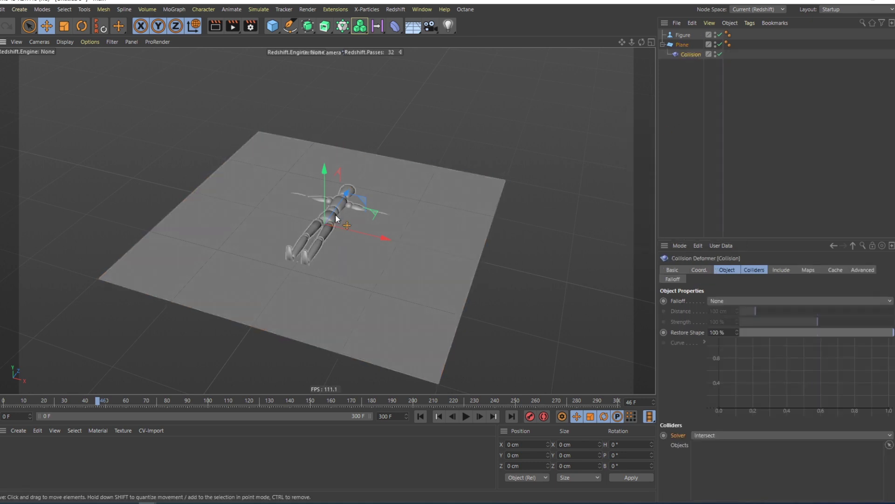
Set the Collision deformer's solver to Inside (Stretch) and assign the Figure as its collider object
alt+drag(335, 214, 436, 195)
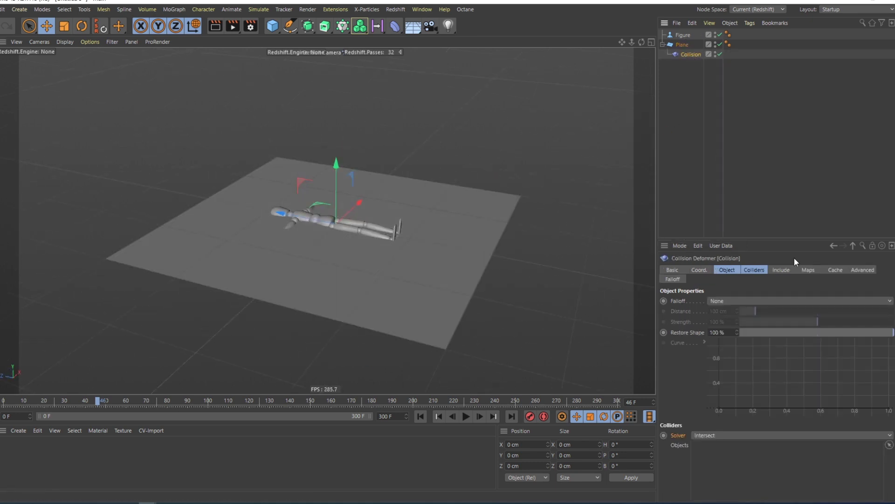
click(754, 269)
click(723, 300)
click(732, 322)
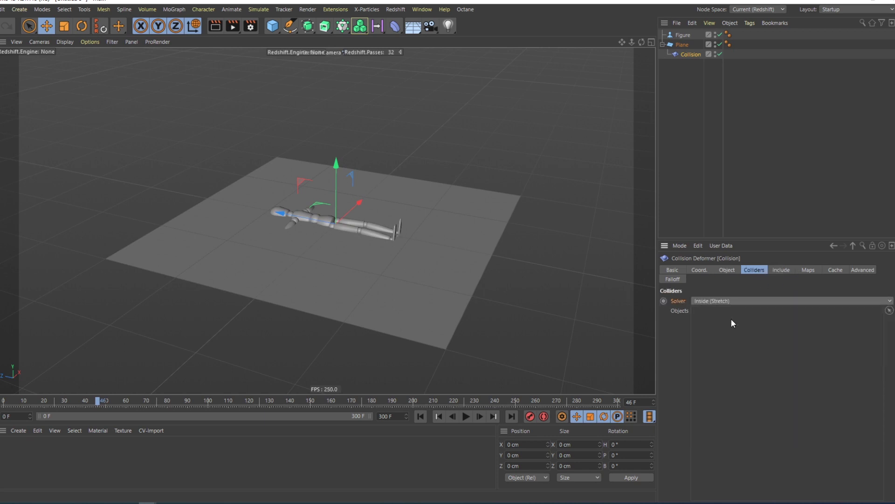
drag(683, 35, 741, 314)
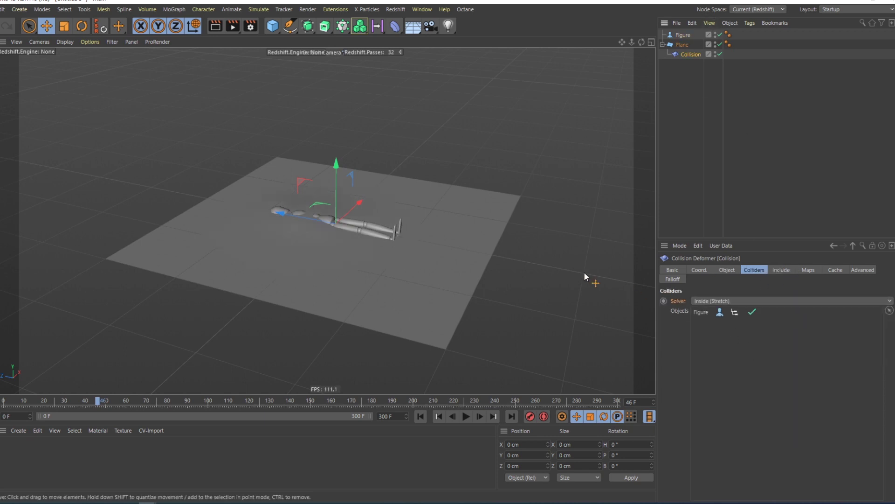
Display the viewport shading with wireframe lines
alt+drag(506, 209, 375, 217)
key(n)
key(b)
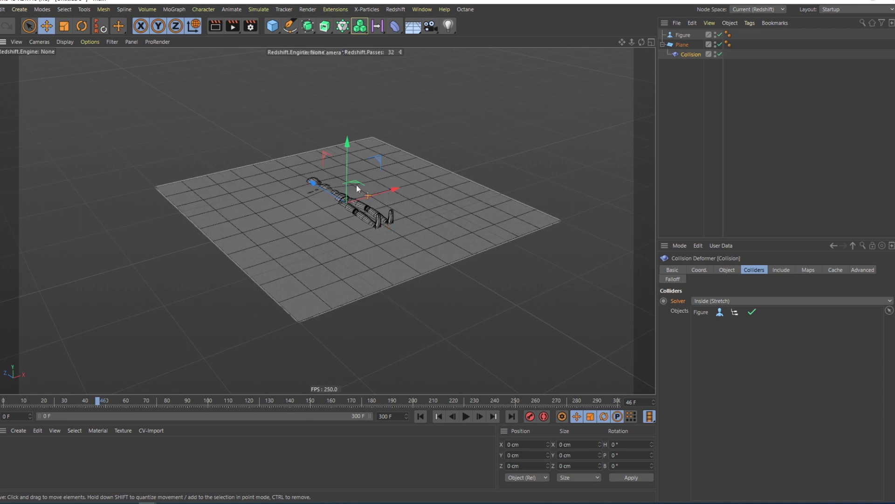
Set the plane's width segments and height segments to 80 each
click(682, 45)
text(8)
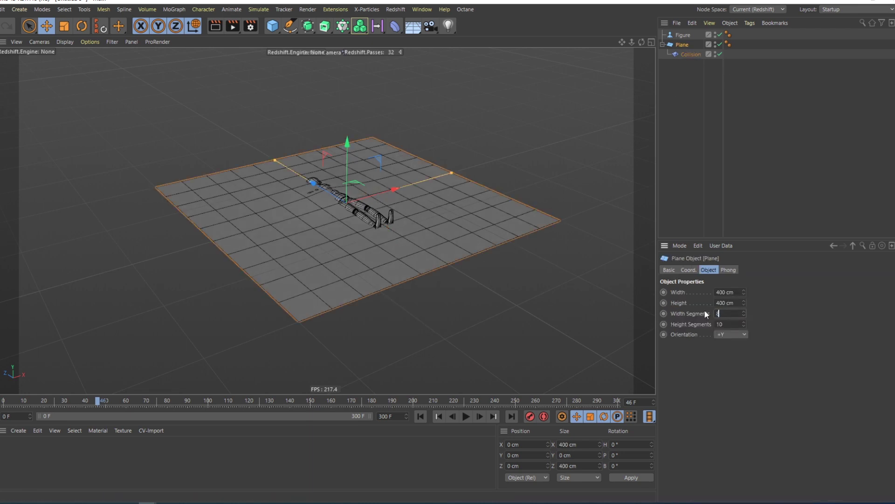
text(0)
key(Tab)
text(7)
key(Return)
key(BackSpace)
text(80)
key(Return)
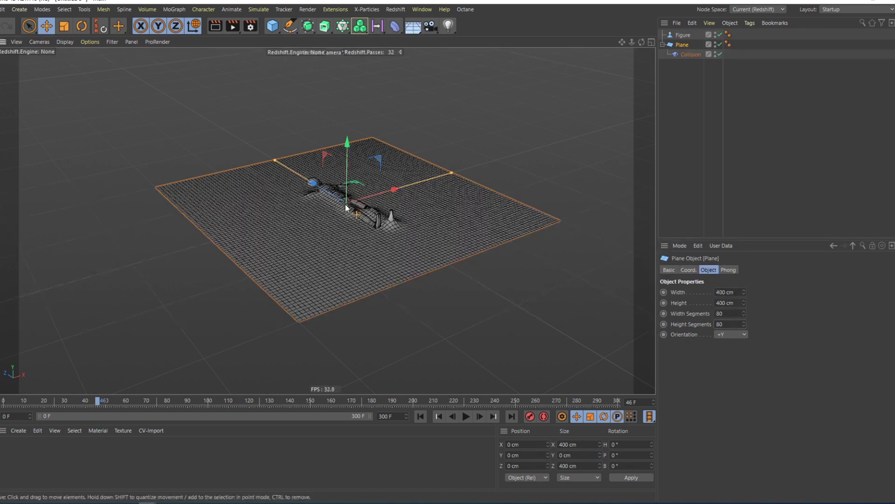
Change the plane's orientation to -Y
scroll(346, 208, up, 3)
alt+drag(346, 208, 394, 184)
click(545, 108)
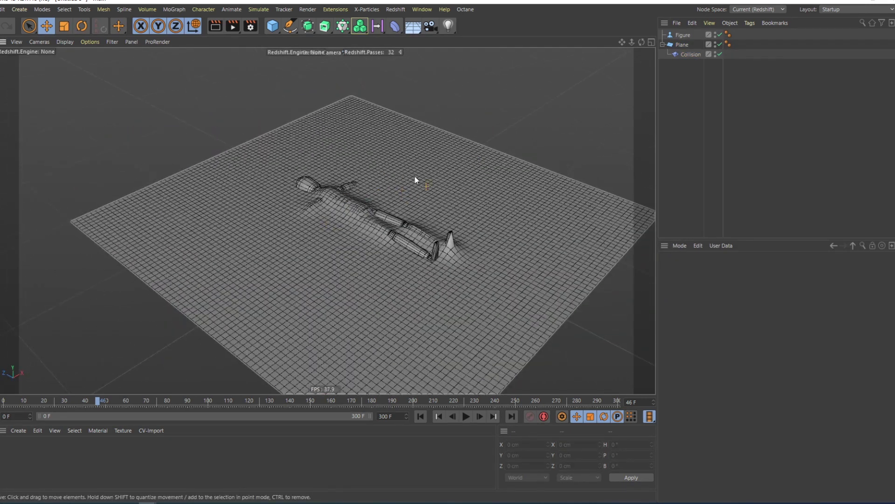
click(684, 45)
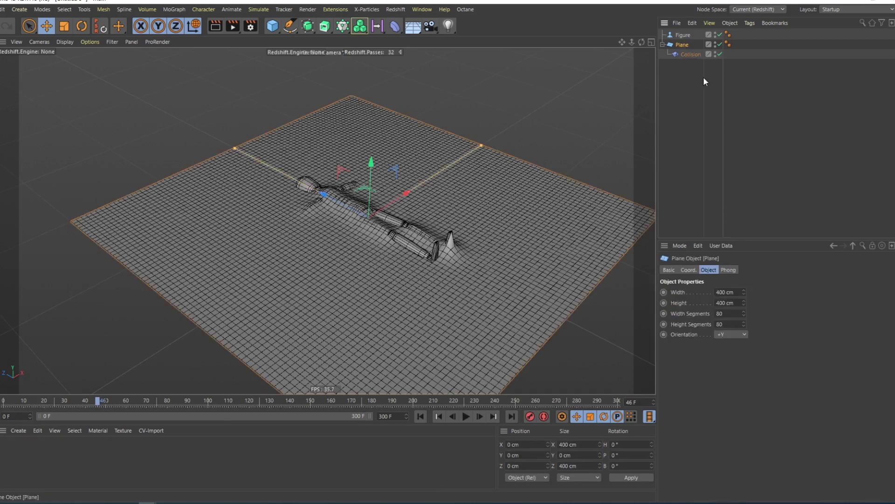
click(729, 335)
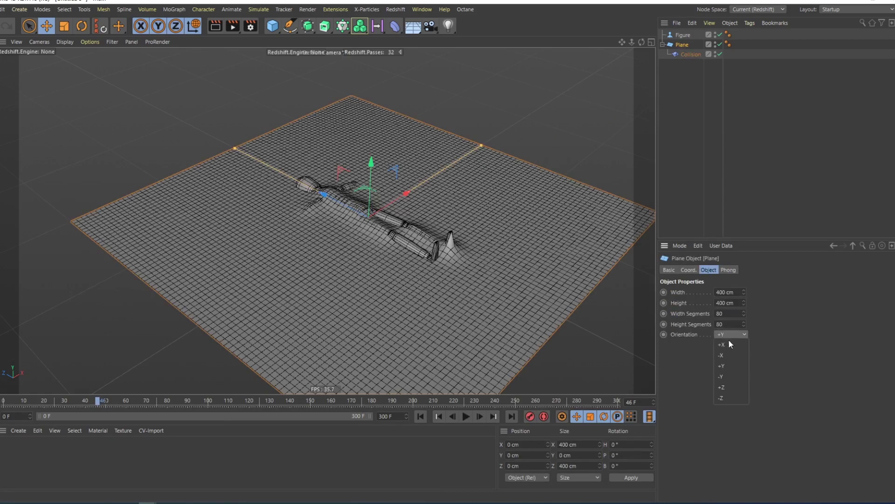
click(726, 376)
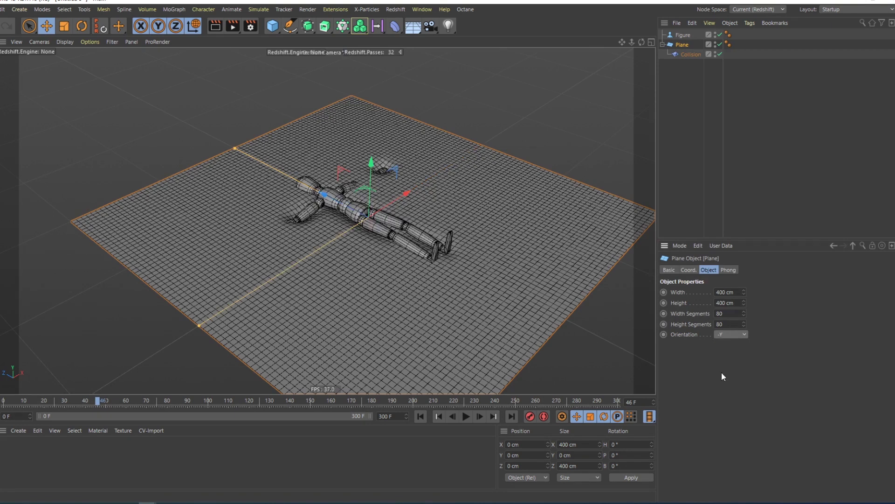
alt+drag(354, 201, 383, 179)
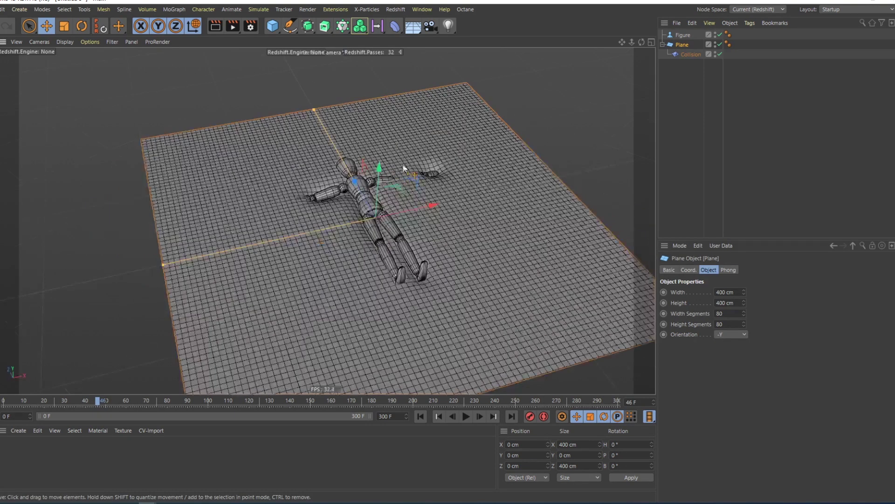
Convert the Figure into an editable polygon object and inspect how the plane deforms around it
click(693, 72)
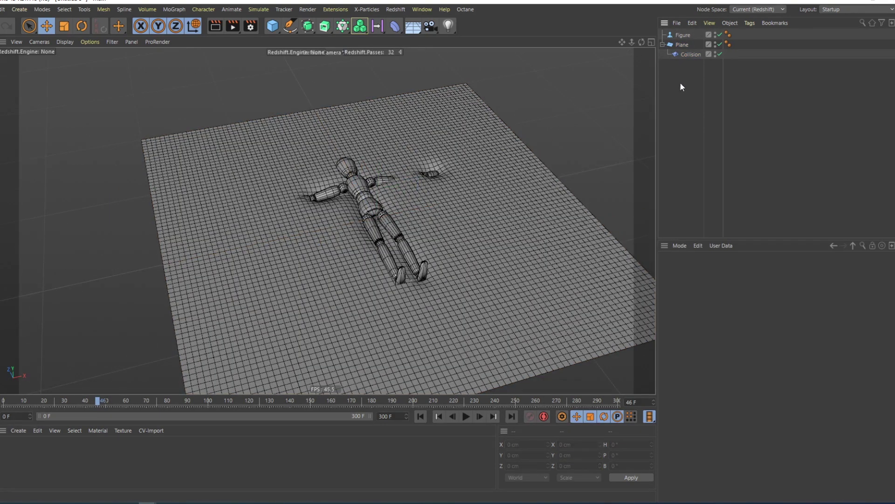
click(683, 35)
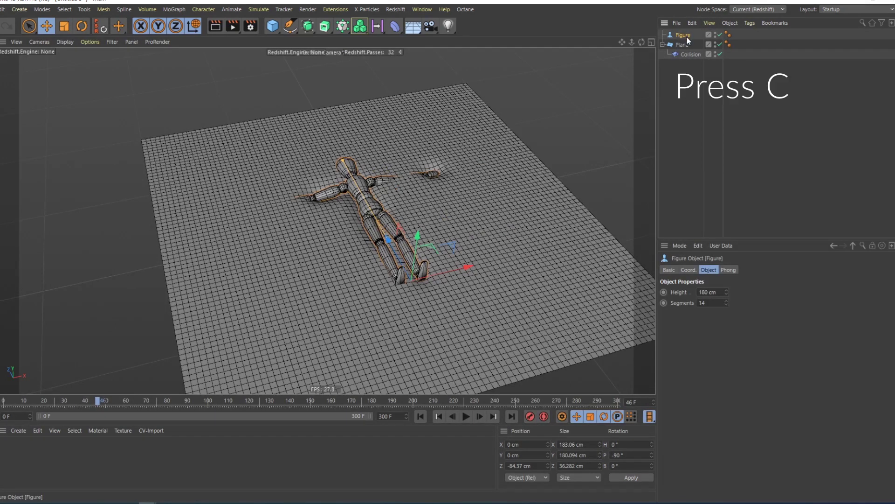
key(c)
click(545, 140)
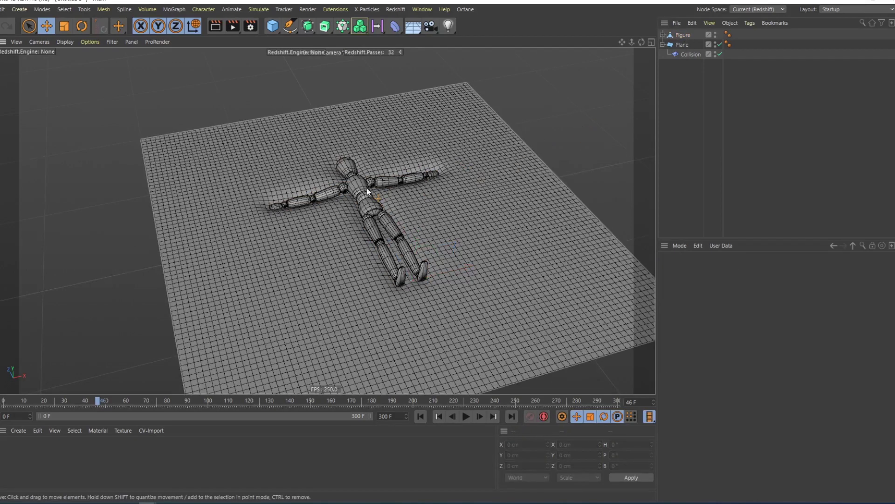
scroll(367, 182, up, 5)
alt+drag(366, 181, 368, 145)
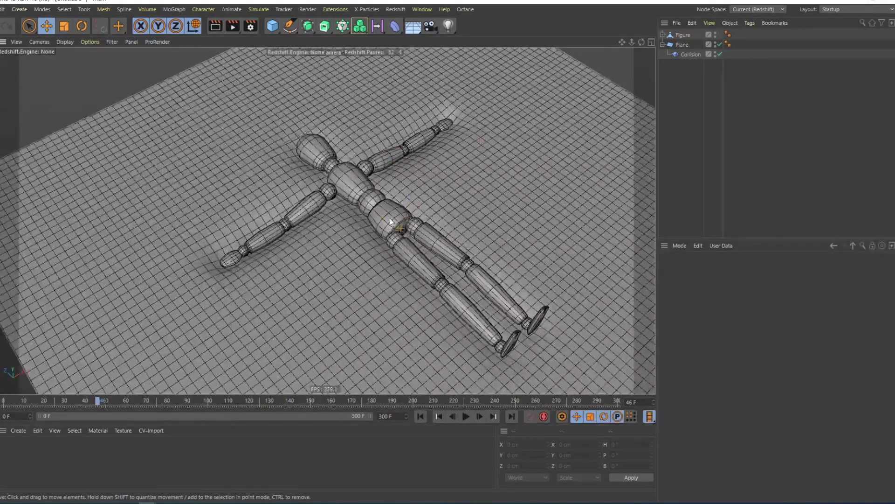
alt+middle_drag(392, 216, 401, 181)
alt+drag(401, 182, 414, 181)
scroll(414, 181, down, 4)
Create two new node materials and apply Node.1 to the plane and Node to the figure
double_click(102, 462)
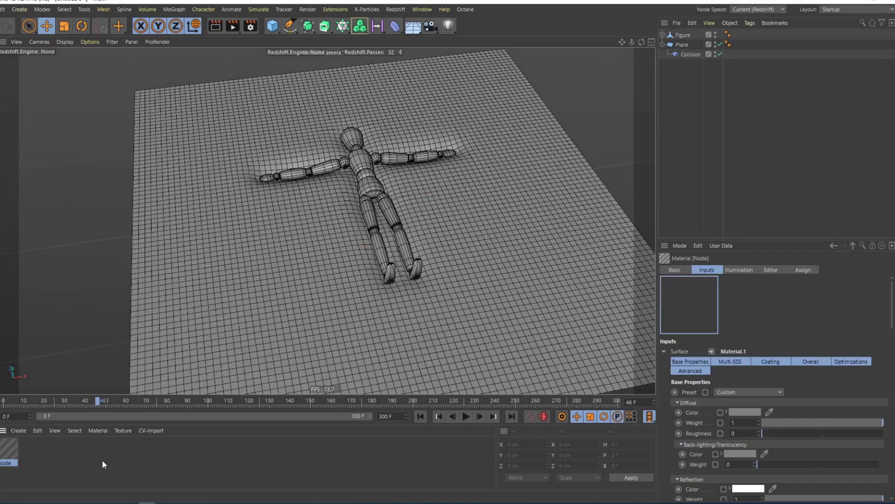
double_click(97, 464)
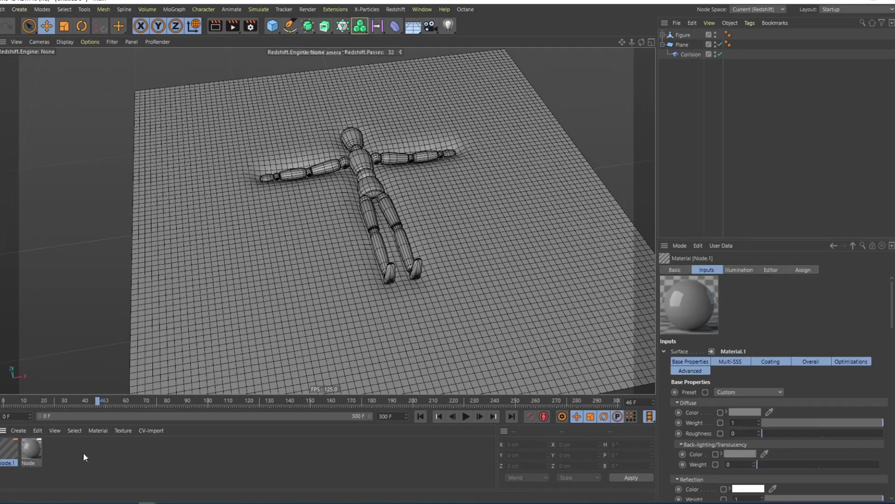
drag(8, 452, 366, 173)
click(715, 58)
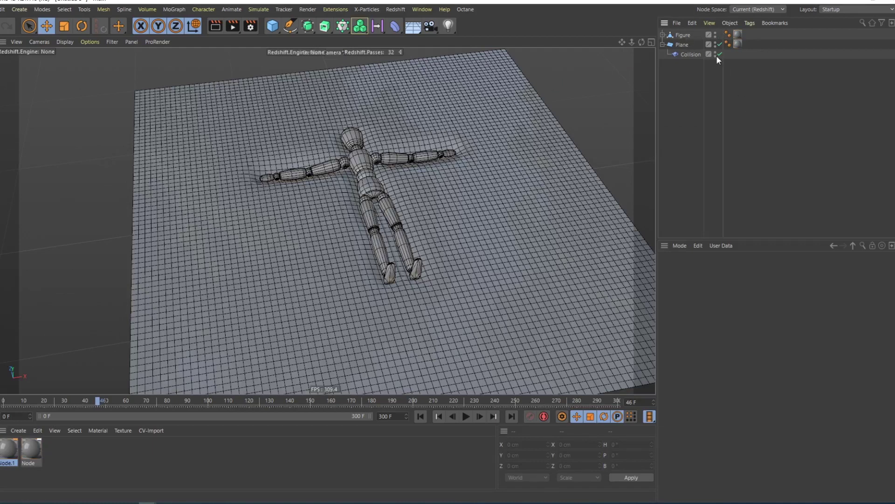
Set the diffuse color of the plane's material, Node.1, to black
click(12, 465)
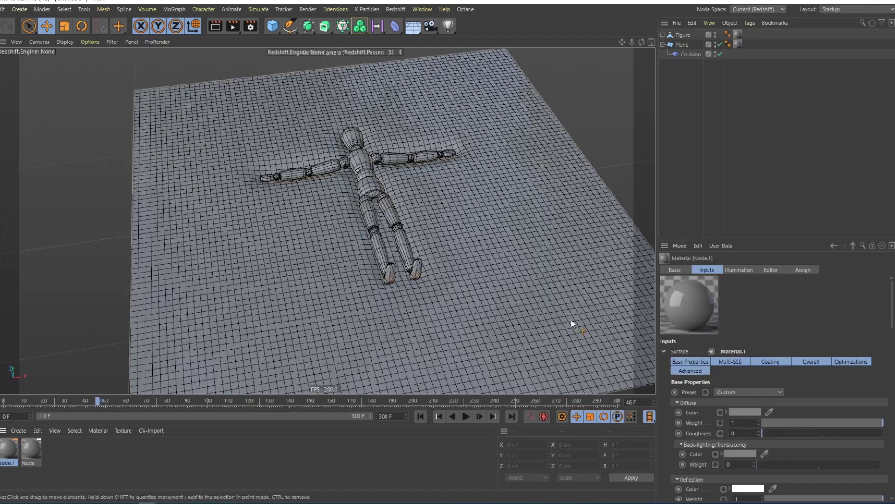
click(743, 413)
drag(726, 426, 684, 432)
click(728, 448)
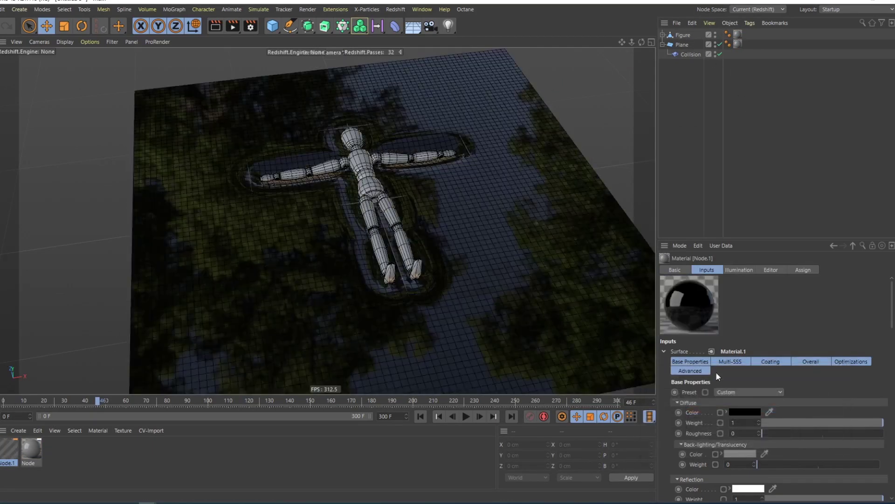
right_click(455, 170)
key(Escape)
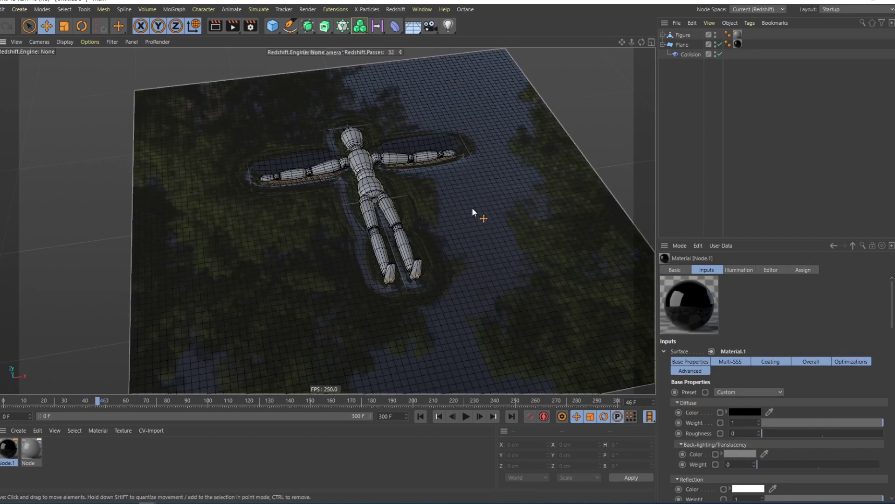
Display the viewport shaded without wireframe lines and hide the world grid
mouse_move(381, 195)
alt+mouse_down()
mouse_move(334, 170)
mouse_move(401, 184)
alt+mouse_up()
key(n)
key(a)
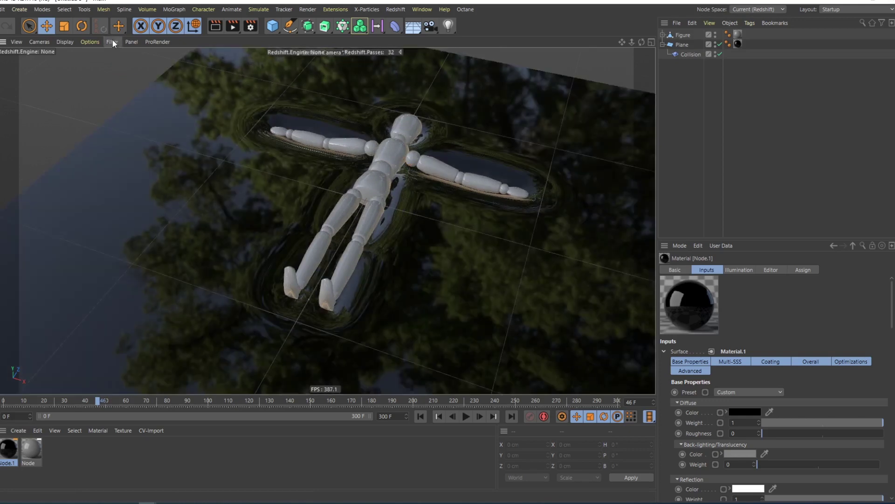
click(112, 42)
click(132, 164)
alt+drag(174, 210, 460, 250)
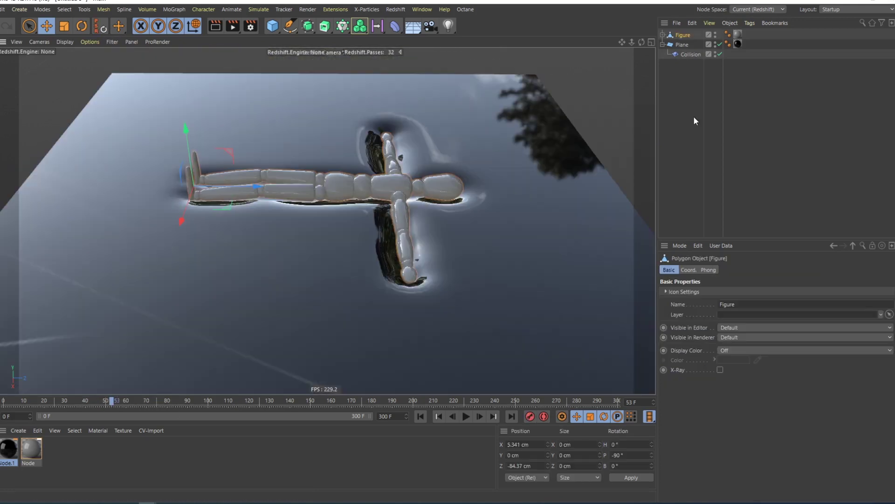
Add a Jiggle deformer to the plane and place it below the Collision deformer
click(683, 48)
key(shift+c)
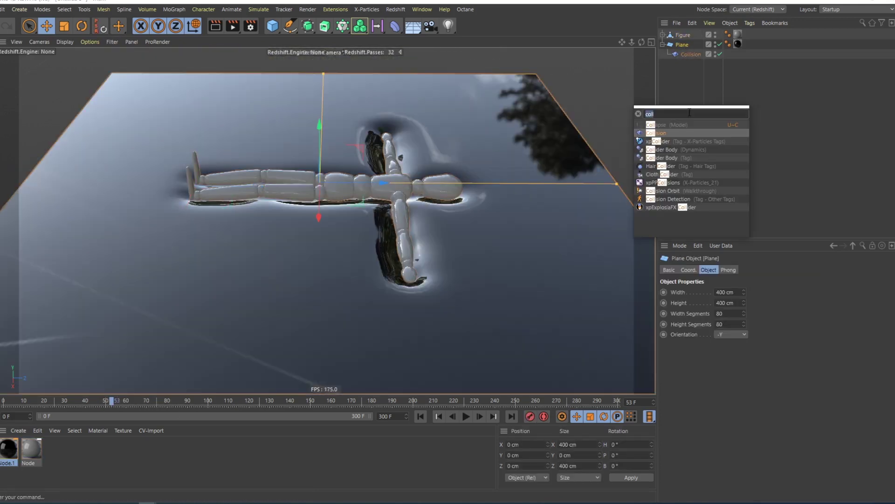
text(jiggle)
click(664, 124)
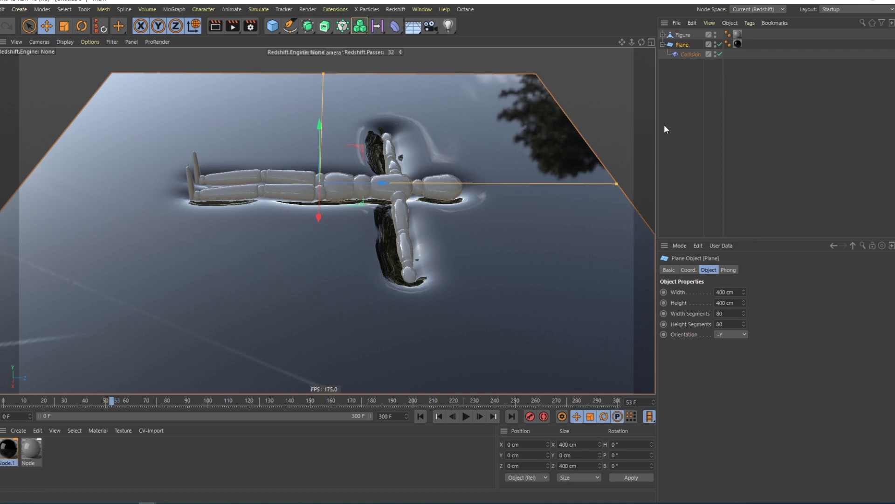
drag(686, 54, 690, 66)
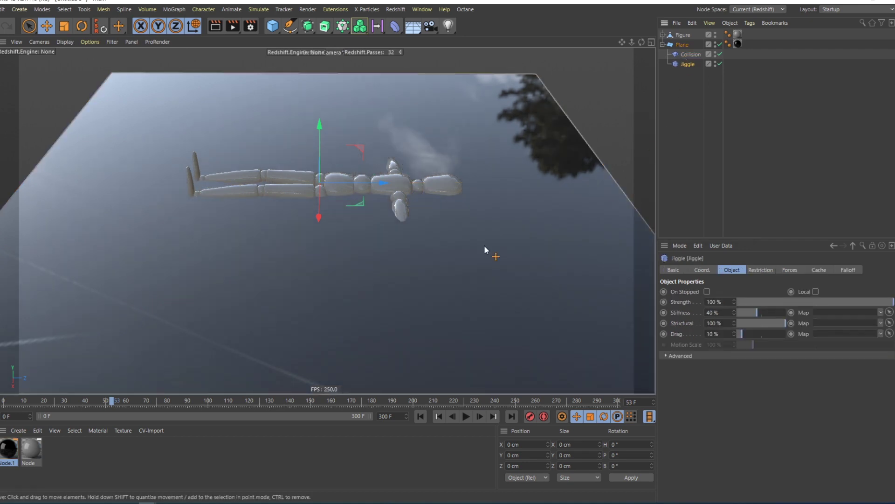
Play the simulation while shifting the figure sideways across the plane and rotating it slightly to stir up ripples
key(F8)
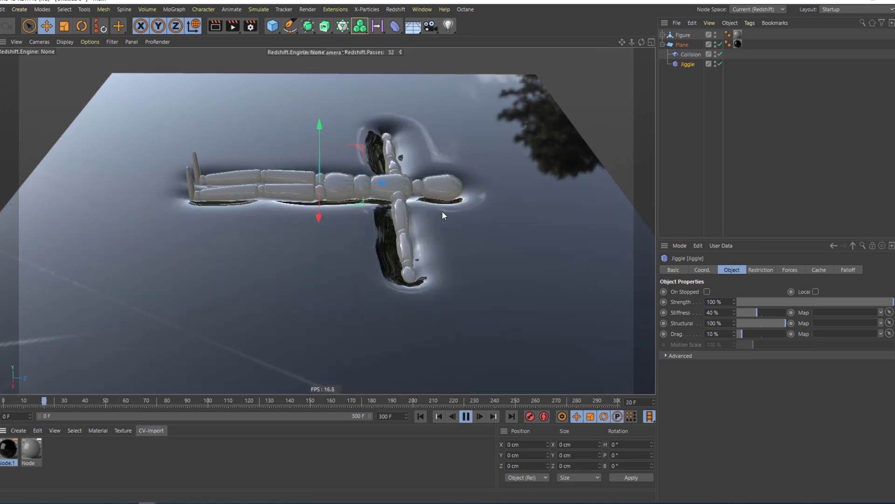
click(682, 35)
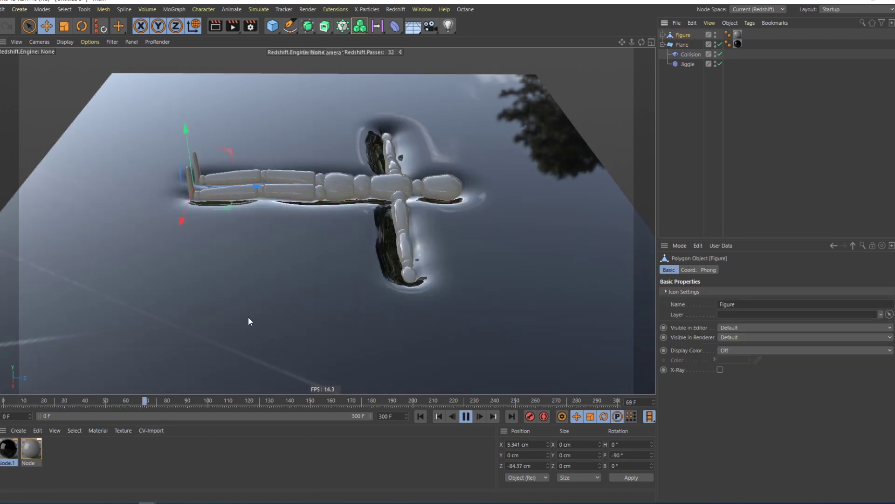
drag(191, 211, 216, 224)
key(r)
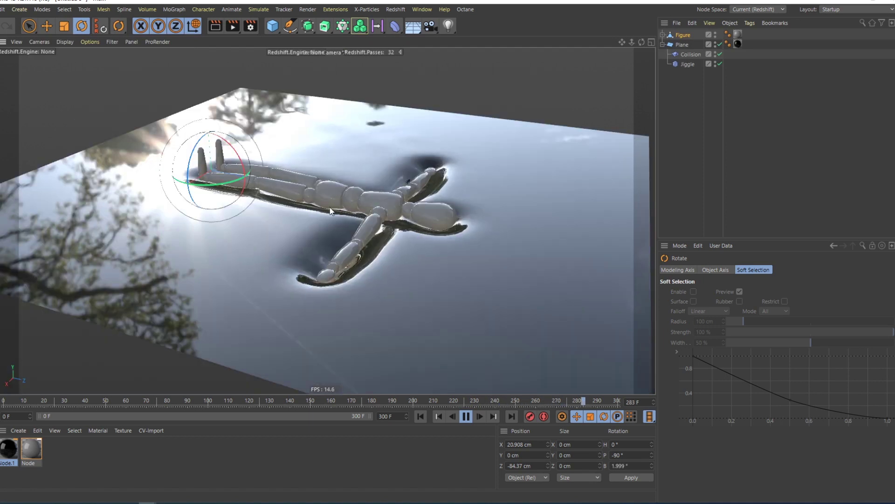
Add Vibrate tags to the figure's left and right upper arms and both thighs
click(339, 199)
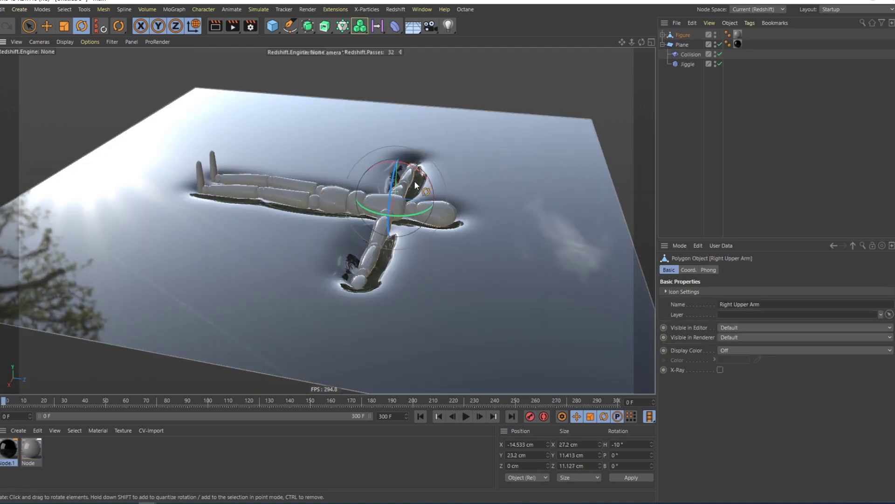
shift+click(373, 228)
shift+click(297, 186)
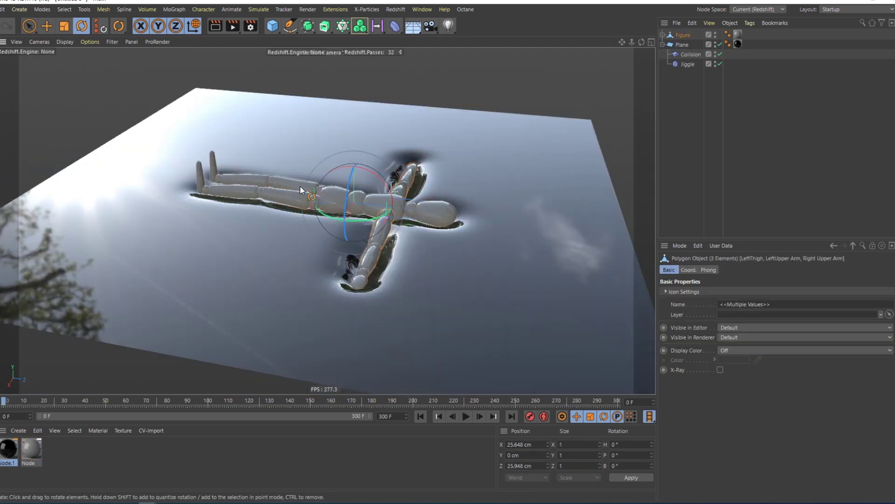
shift+click(297, 191)
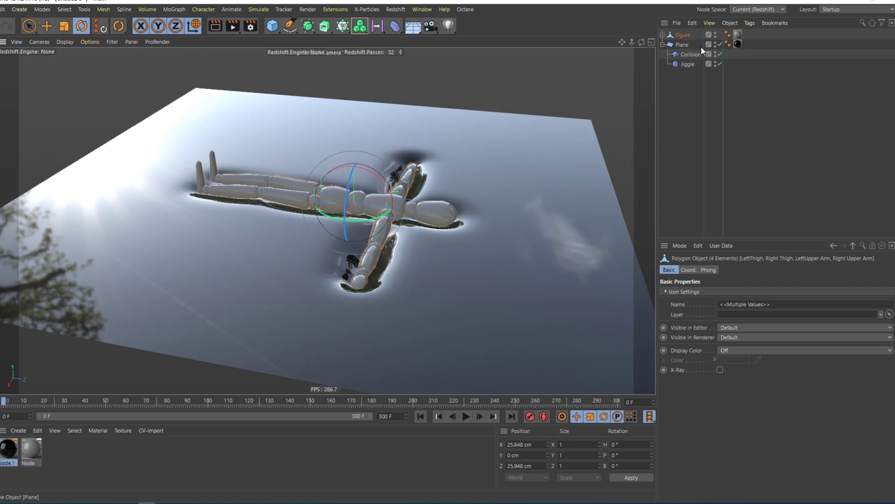
key(shift+c)
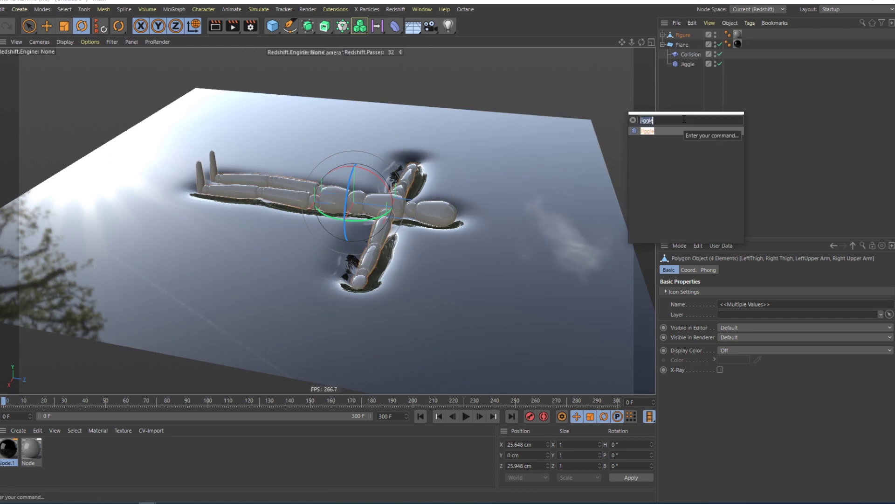
text(vib)
key(Return)
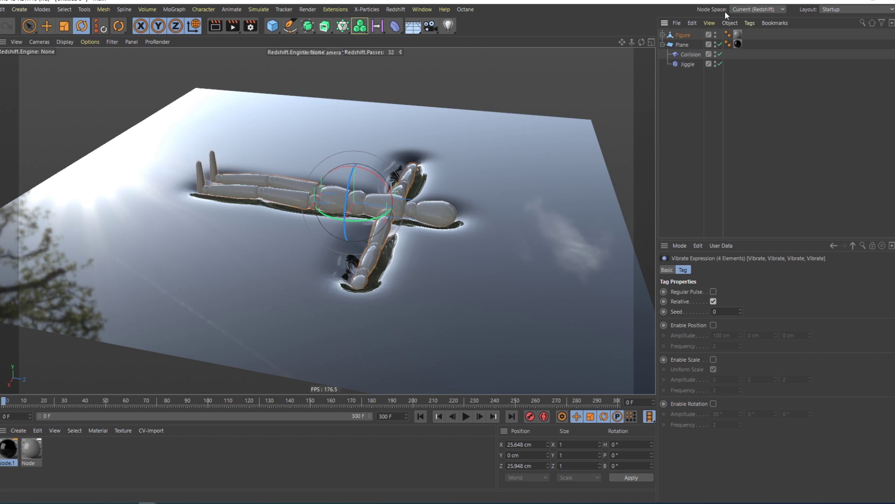
Enable rotation on the four Vibrate tags with amplitude 0°, 0°, 60° and frequency 1, and play the animation
click(663, 34)
click(668, 44)
click(674, 74)
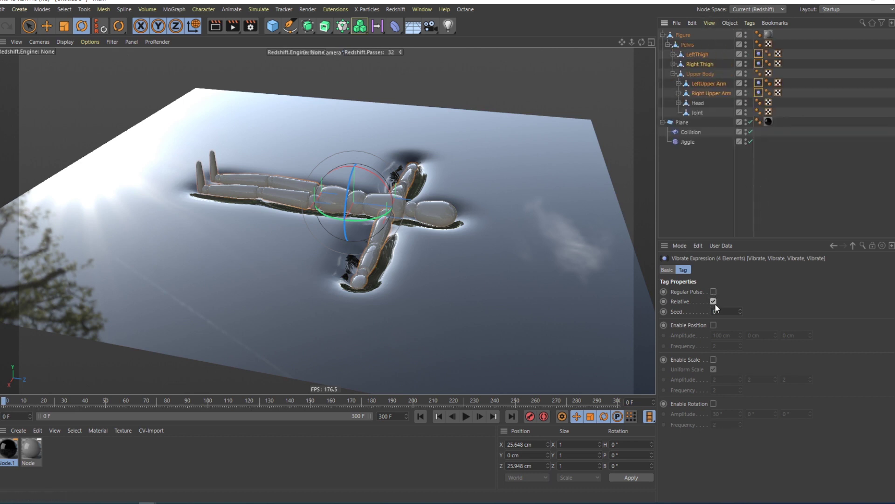
click(714, 404)
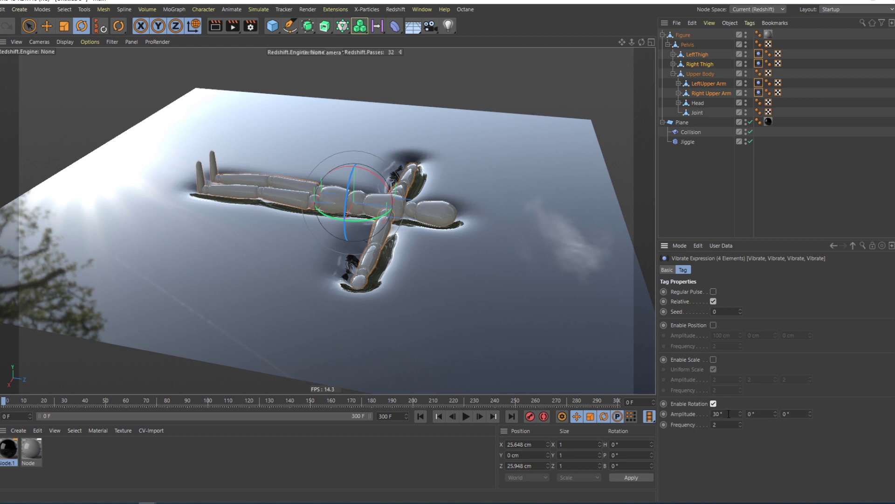
click(781, 414)
key(F8)
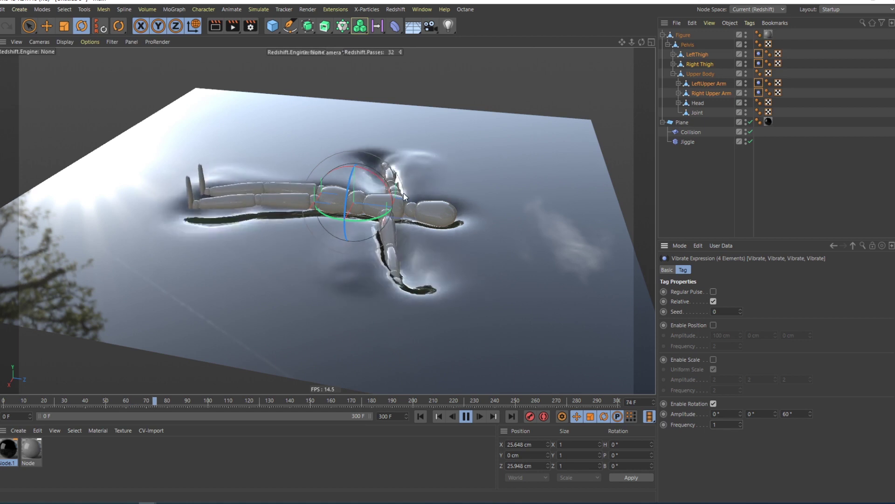
Compare the Jiggle deformer's stiffness at 0 % and 100 %, and leave it set to 0 %
click(694, 175)
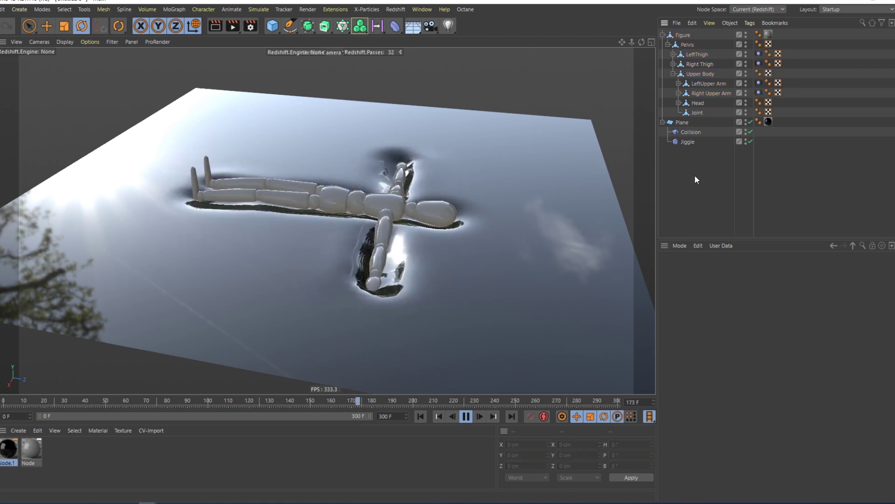
click(695, 142)
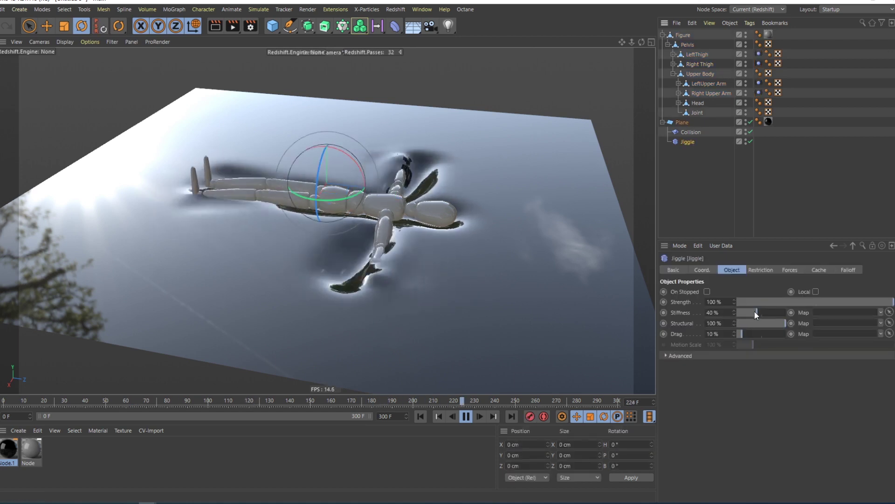
drag(755, 312, 735, 309)
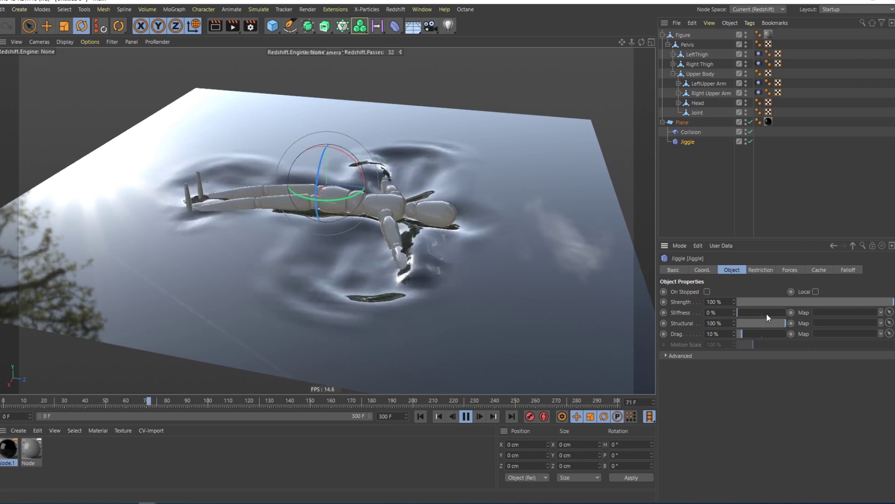
drag(770, 312, 788, 313)
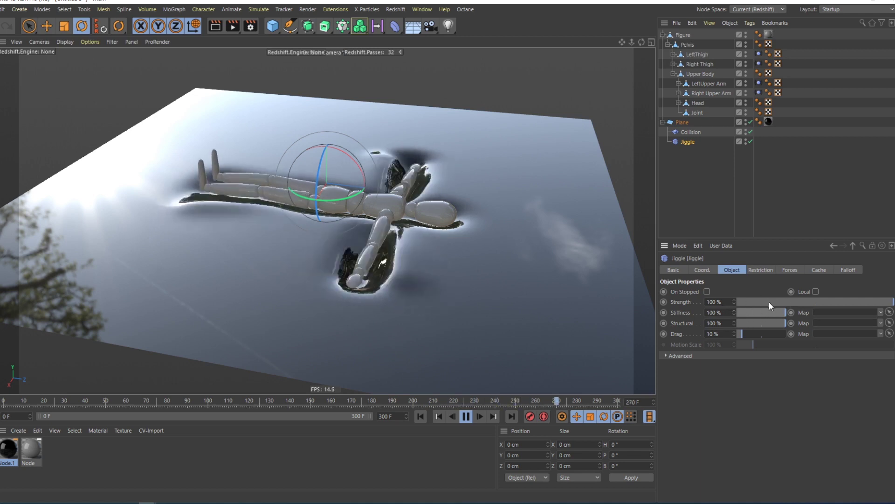
drag(762, 312, 737, 309)
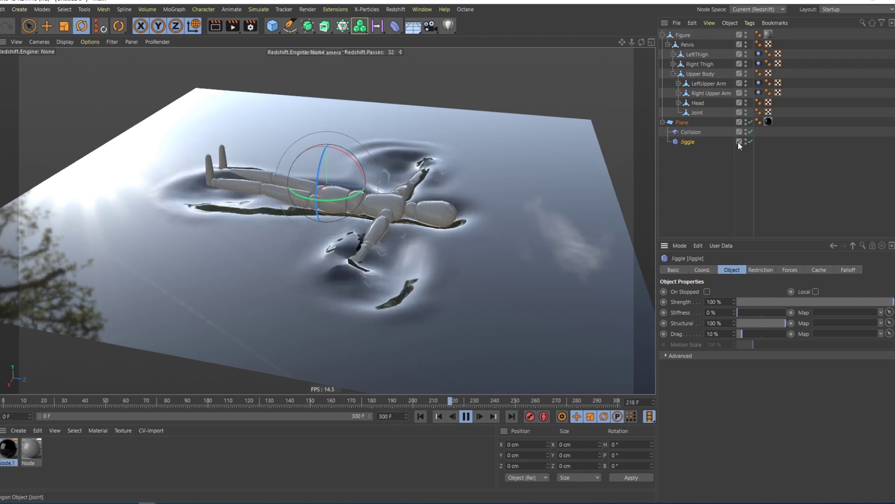
Place the plane with its deformers inside a Subdivision Surface
click(625, 203)
click(695, 122)
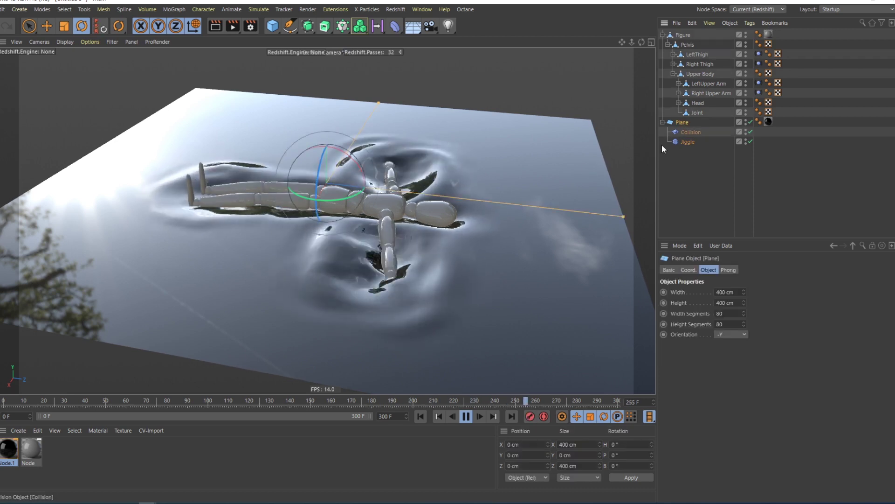
alt+click(312, 27)
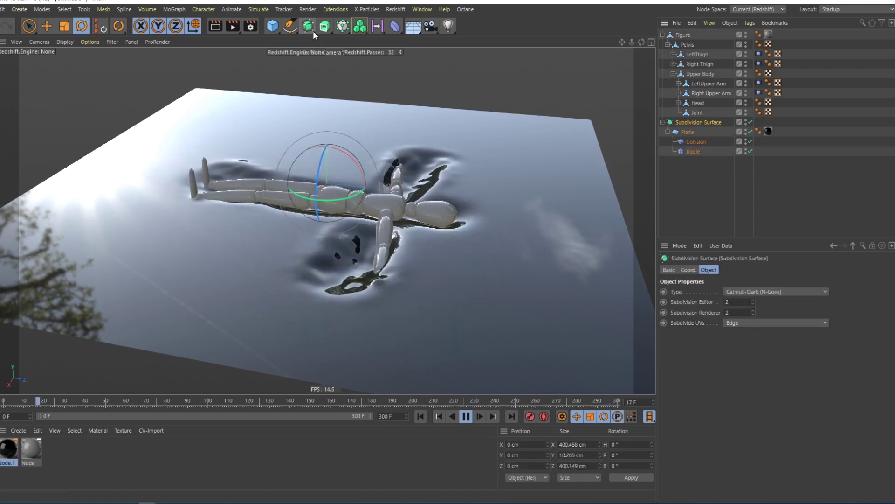
click(703, 162)
Set both the editor and renderer subdivision levels of the Subdivision Surface to 1
click(707, 123)
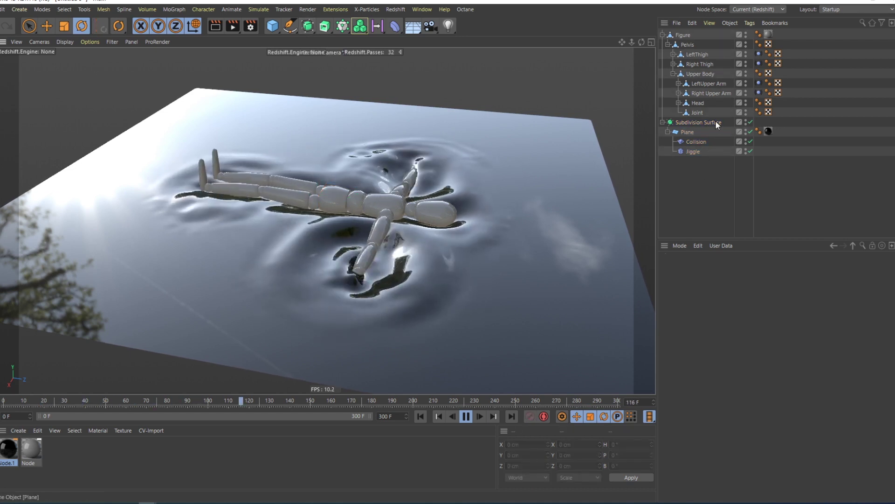
double_click(727, 303)
text(1)
key(Tab)
text(1)
key(Return)
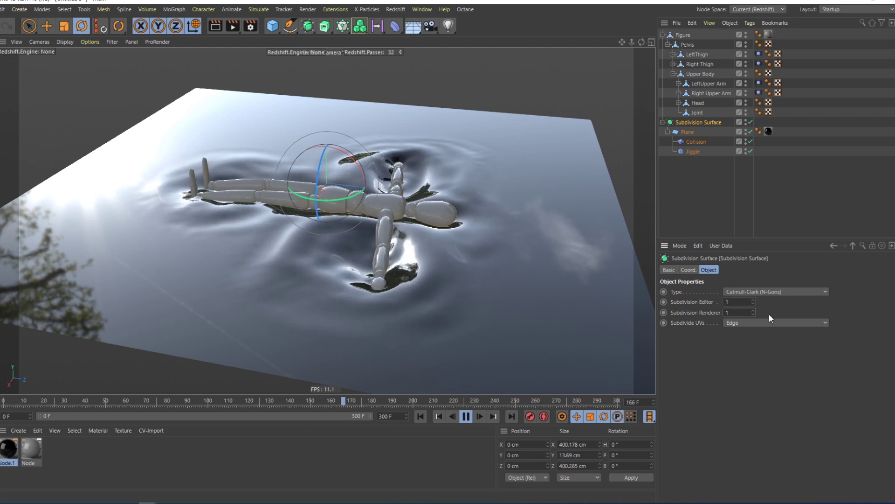
click(720, 193)
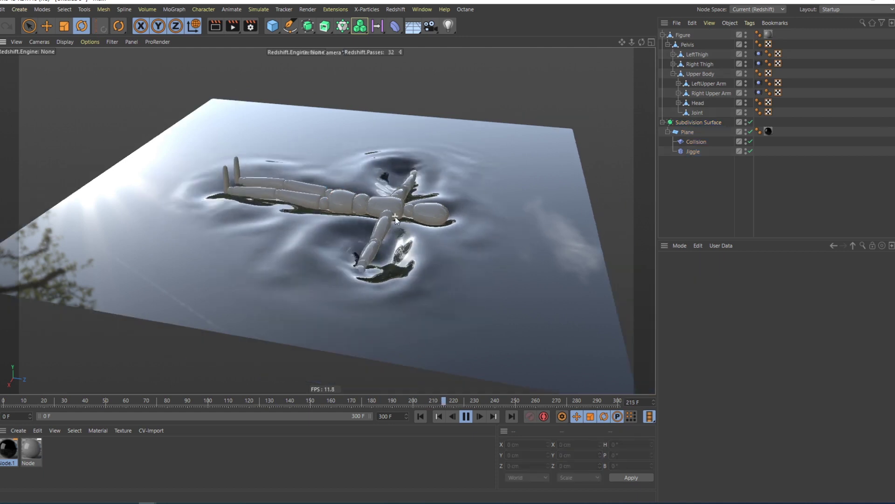
Delete the Vibrate tags from both upper arms and both thighs
click(758, 93)
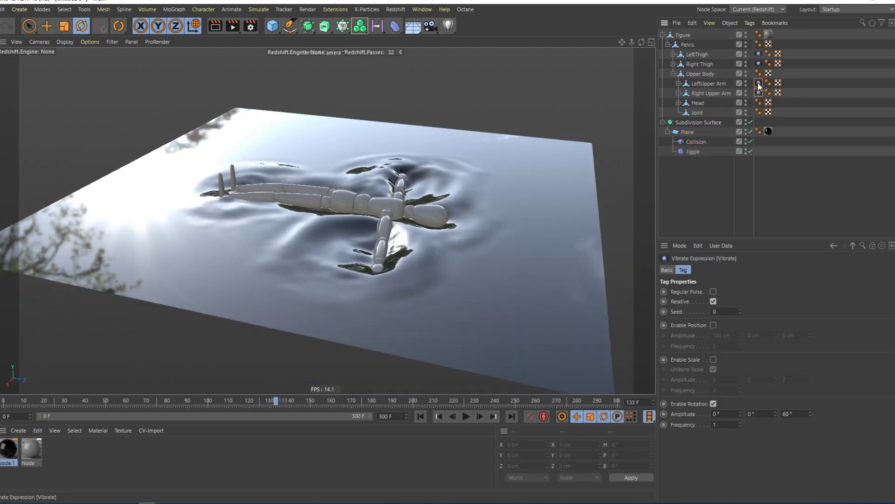
ctrl+click(759, 83)
ctrl+click(759, 64)
ctrl+click(759, 54)
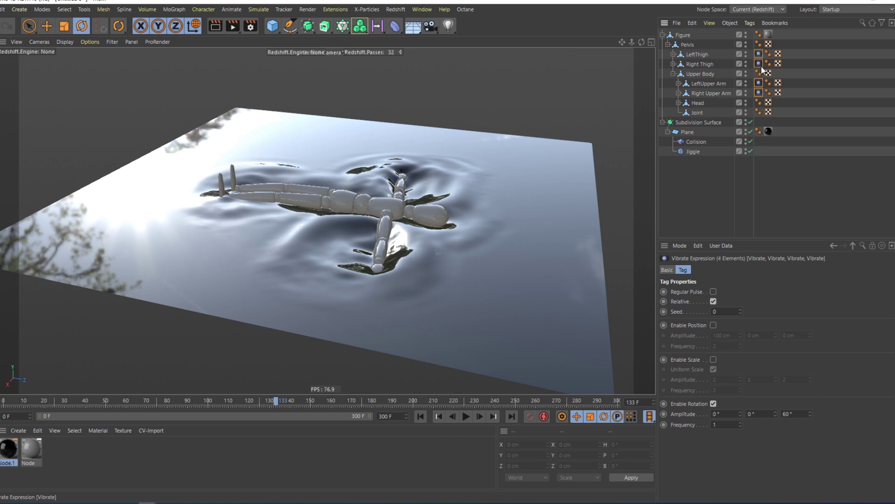
key(Delete)
Record keyframes at frames 0 and 5 for the figure's two upper arms and two thighs
alt+drag(361, 208, 386, 195)
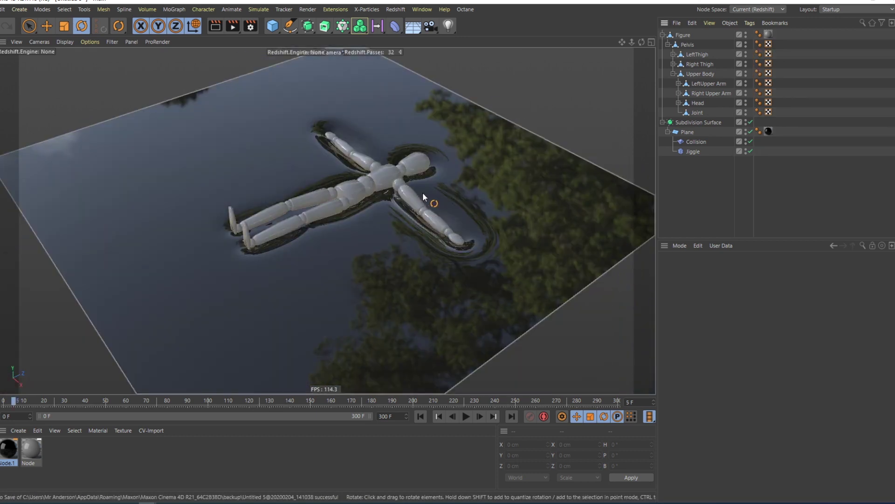
click(429, 215)
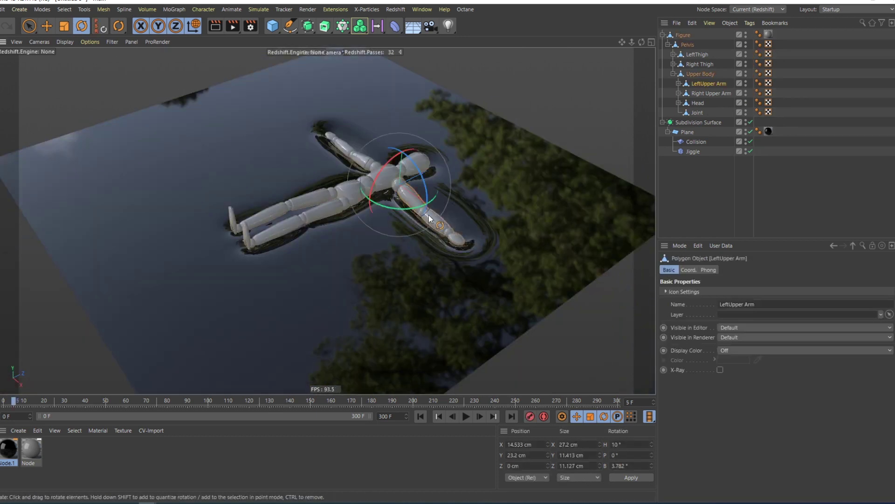
shift+click(368, 158)
shift+click(318, 199)
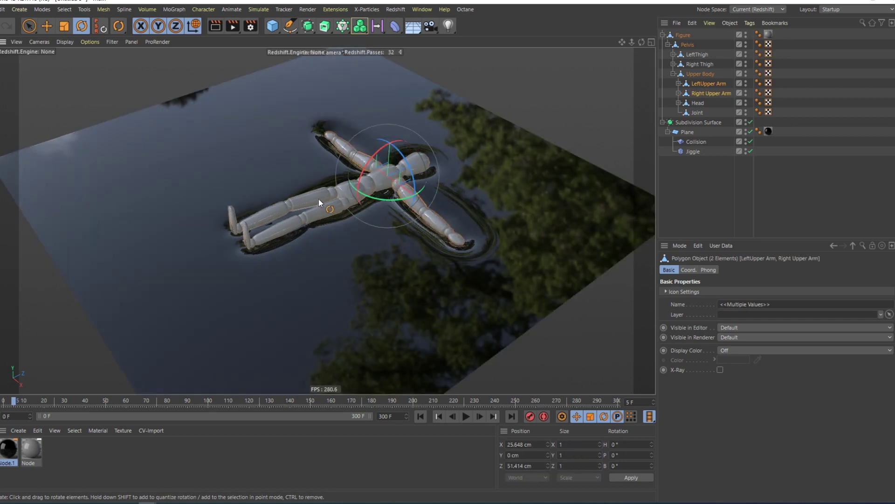
shift+click(325, 209)
key(shift+F3)
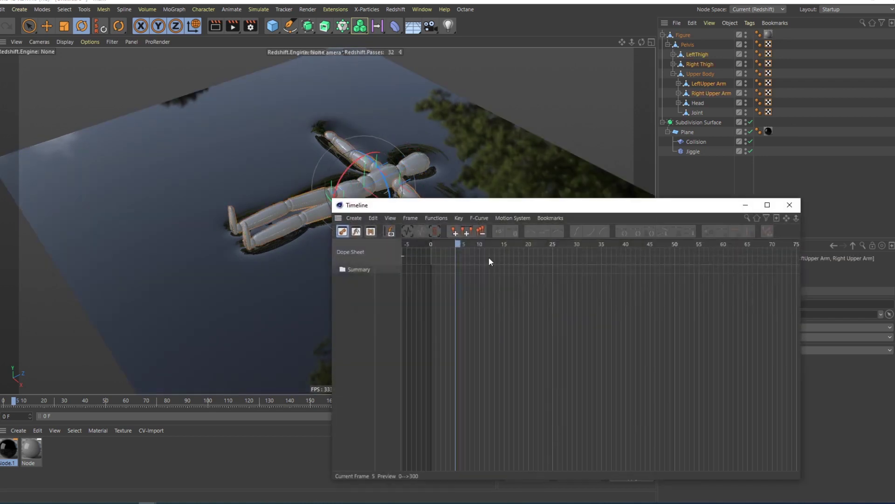
click(434, 243)
key(F9)
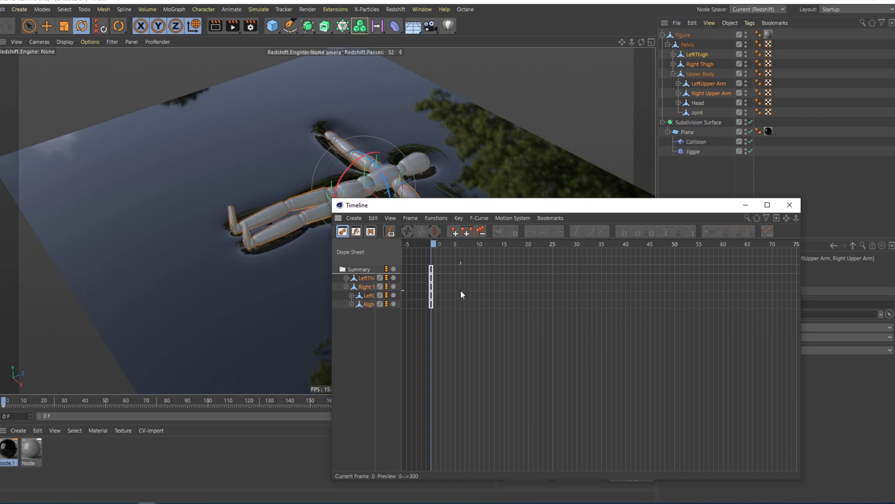
click(455, 245)
key(F9)
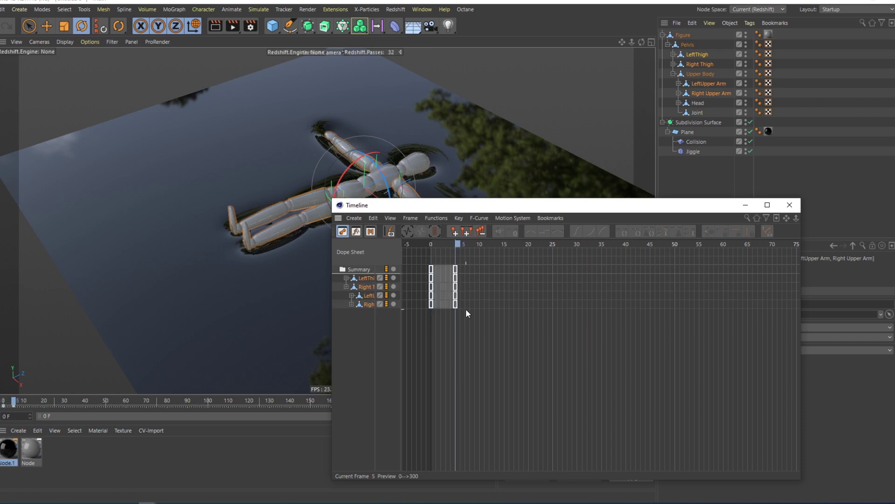
Turn on automatic keyframing and return to frame 0
drag(588, 209, 273, 220)
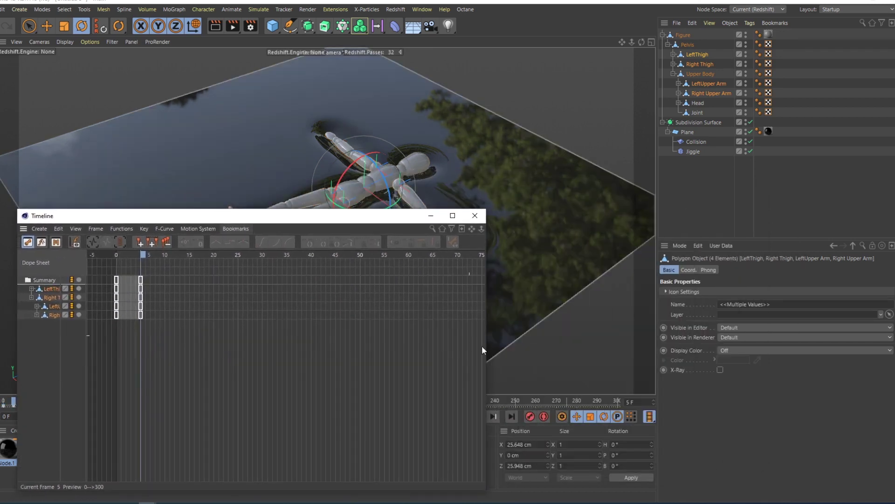
click(545, 416)
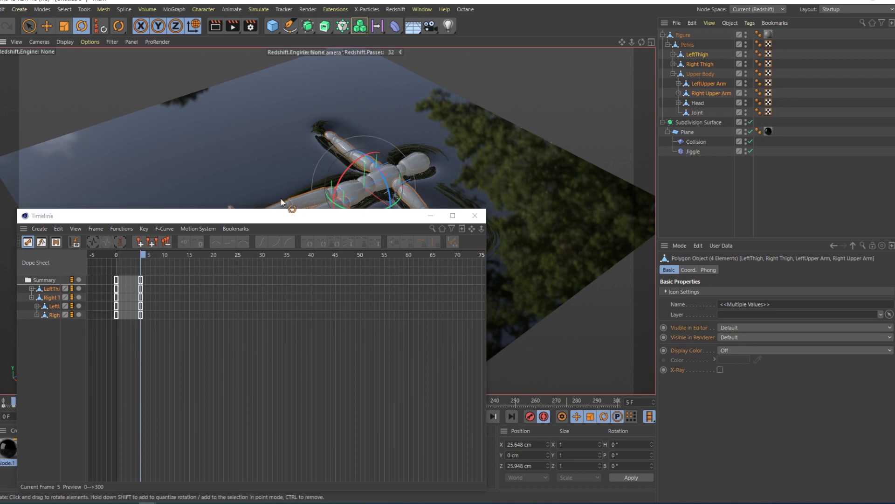
drag(286, 214, 404, 209)
drag(245, 252, 227, 247)
In the view from above, rotate the right upper arm up toward the head at frame 0, to a bank of about 43°
key(F4)
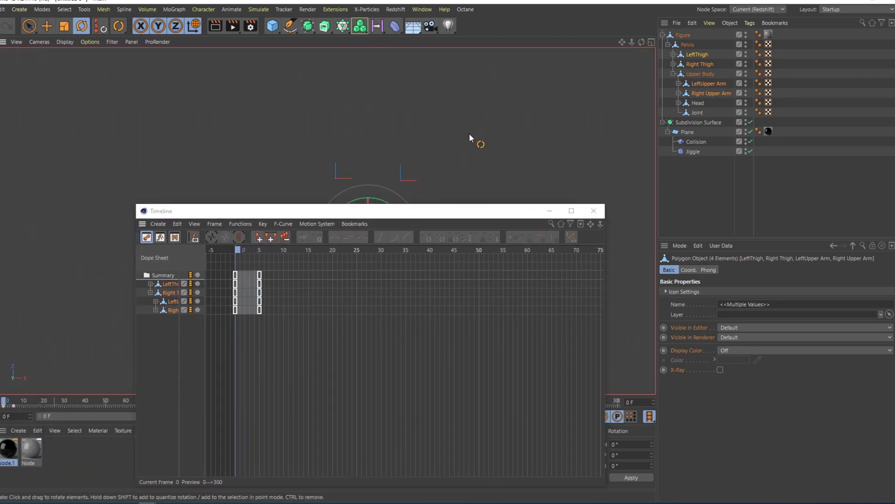
click(718, 93)
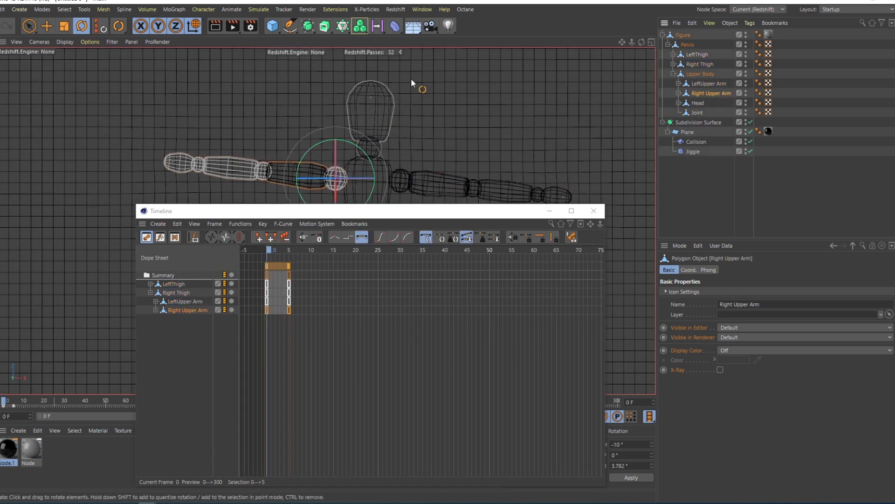
drag(470, 213, 354, 218)
drag(452, 101, 448, 180)
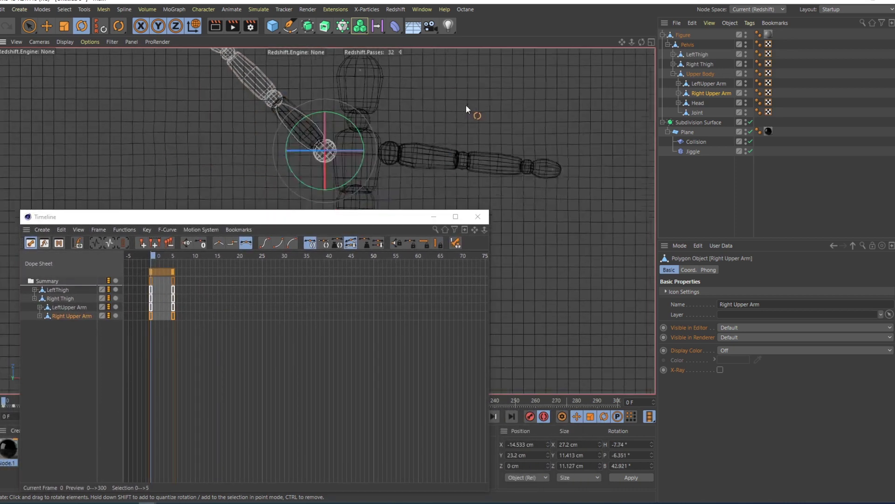
Rotate the left upper arm up toward the head at frame 0, to a bank of about -44°
scroll(466, 105, down, 5)
click(442, 135)
alt+middle_drag(551, 150, 507, 188)
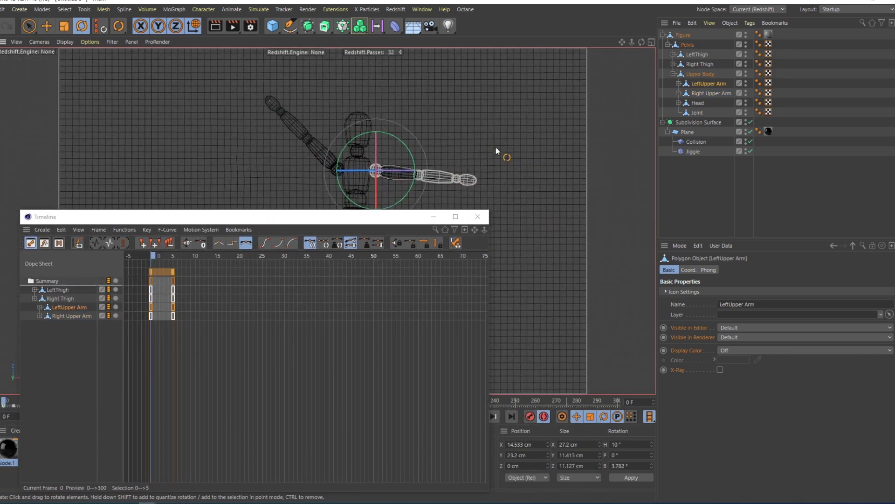
drag(517, 163, 450, 91)
Spread both thighs outward at frame 0, the left to a bank of about -42° and the right to about 40°
alt+middle_drag(484, 171, 488, 99)
scroll(472, 128, down, 3)
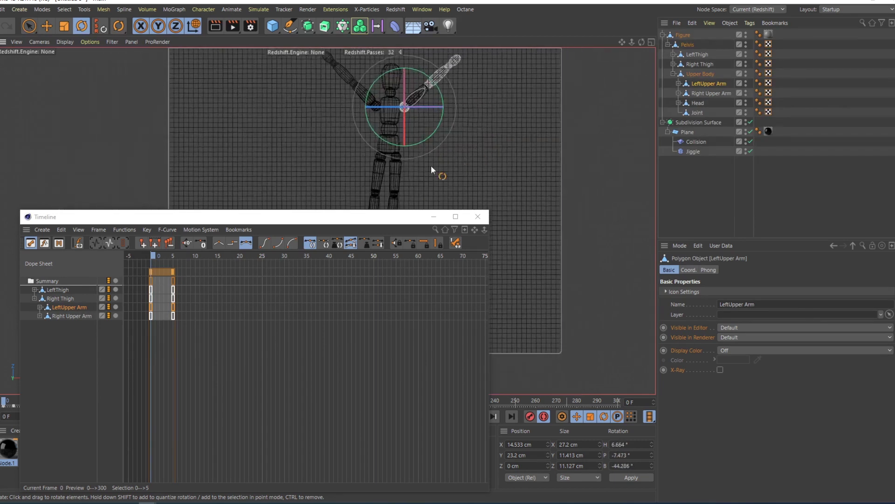
click(394, 179)
drag(490, 173, 529, 54)
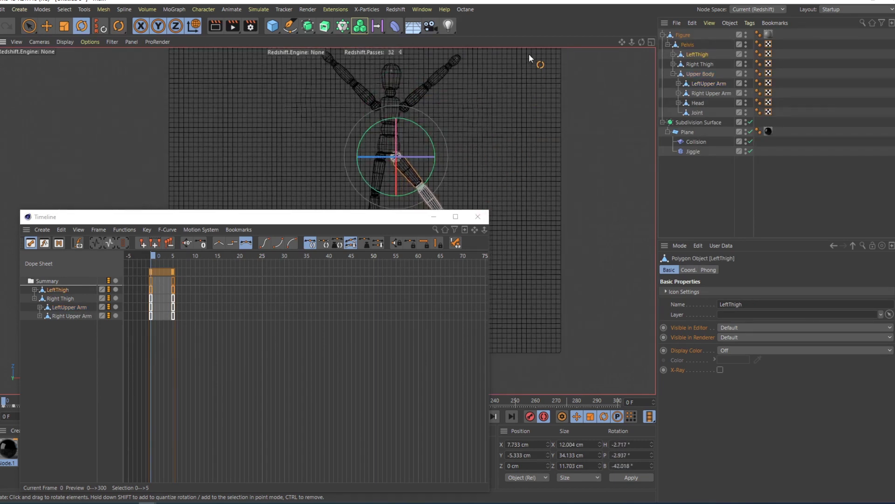
click(375, 183)
drag(521, 143, 484, 194)
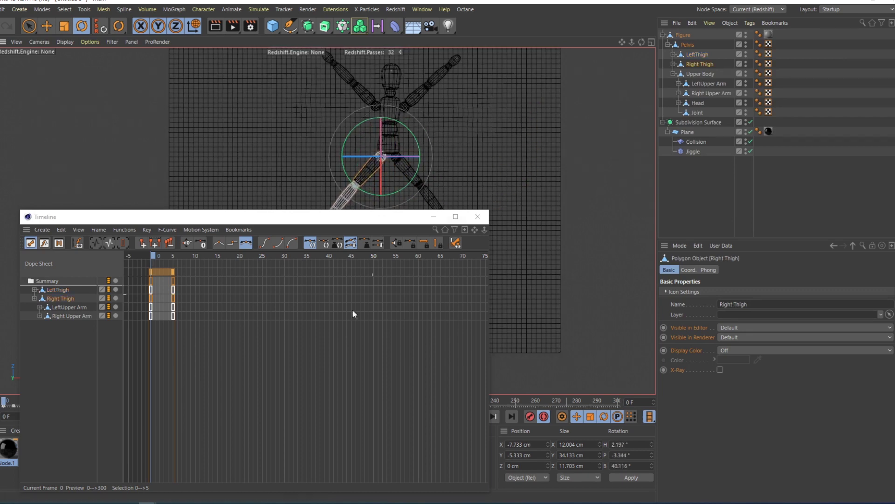
At frame 5, rotate both upper arms down toward the body, the left to a bank of about 53° and the right to about -52°
click(177, 257)
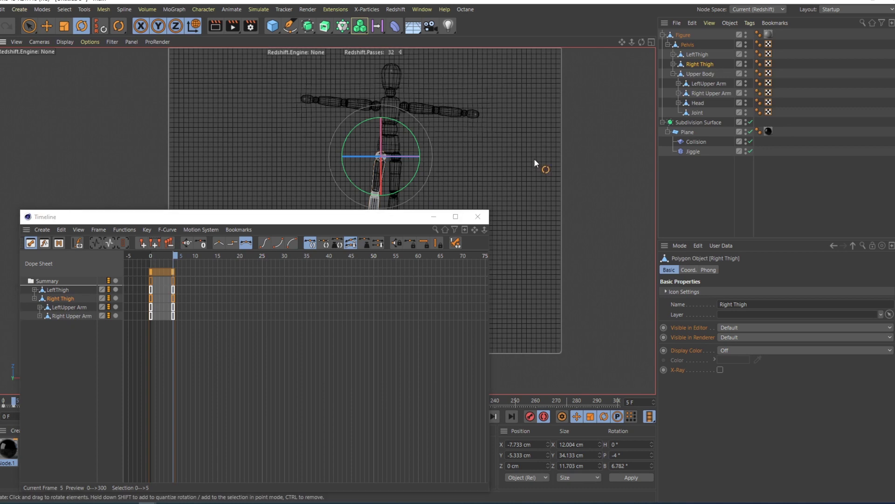
alt+middle_drag(534, 158, 438, 154)
scroll(453, 122, down, 3)
click(377, 125)
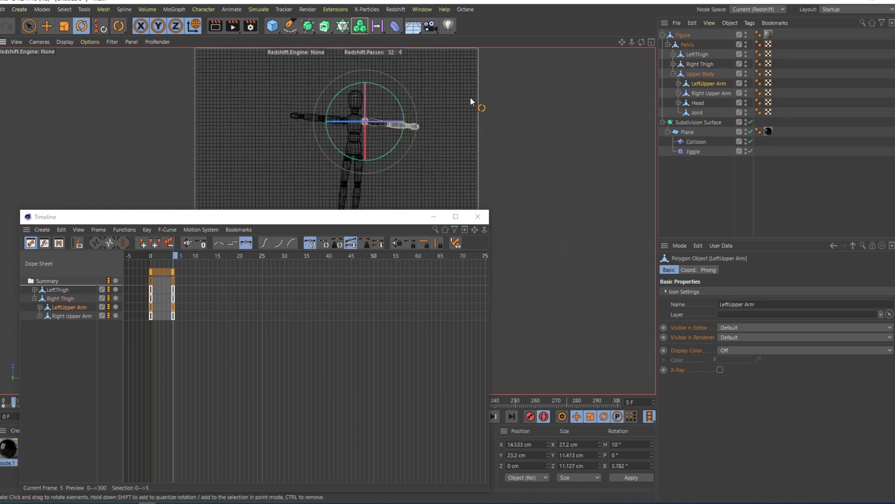
drag(470, 97, 320, 111)
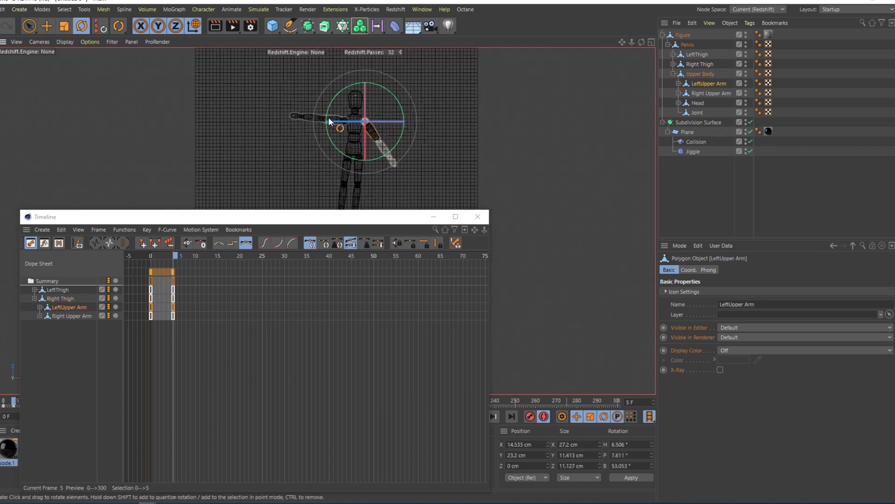
click(329, 121)
drag(471, 125, 411, 32)
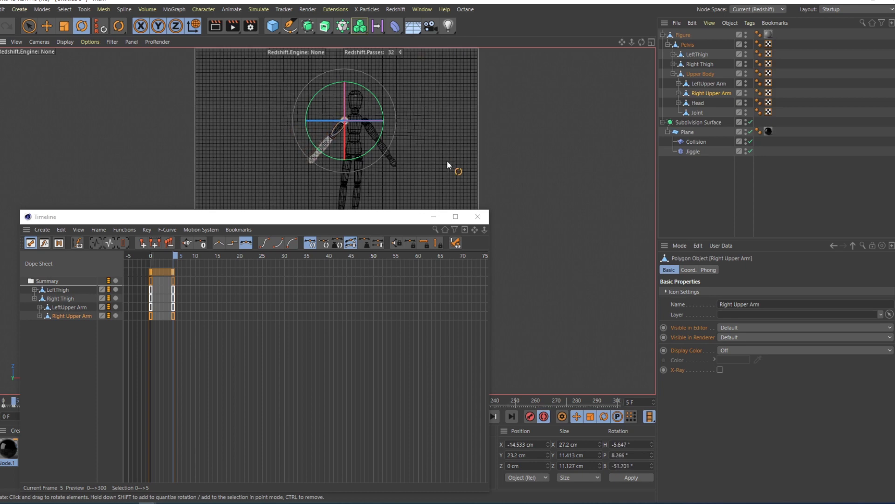
At frame 5, adjust the left thigh's rotation to keep the legs together and select the right thigh
alt+middle_drag(446, 114, 438, 66)
click(349, 126)
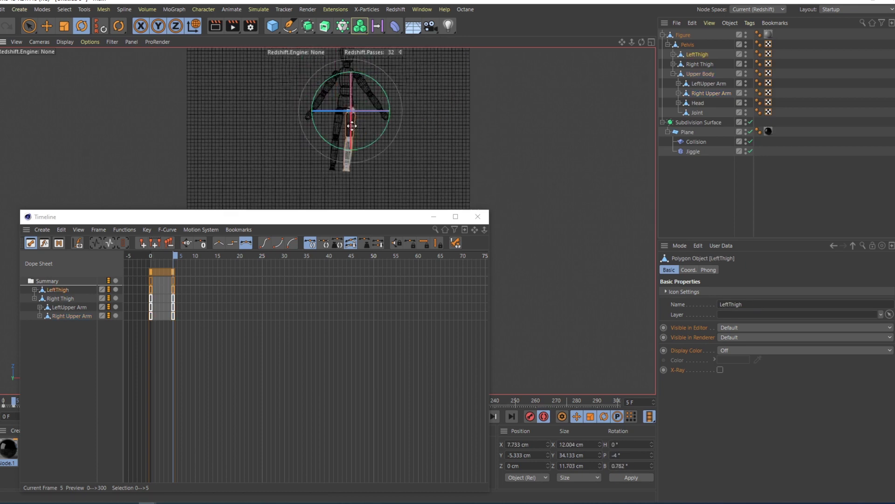
mouse_move(429, 152)
mouse_down()
mouse_move(434, 134)
mouse_move(419, 142)
mouse_move(457, 142)
mouse_move(439, 157)
mouse_up()
click(335, 149)
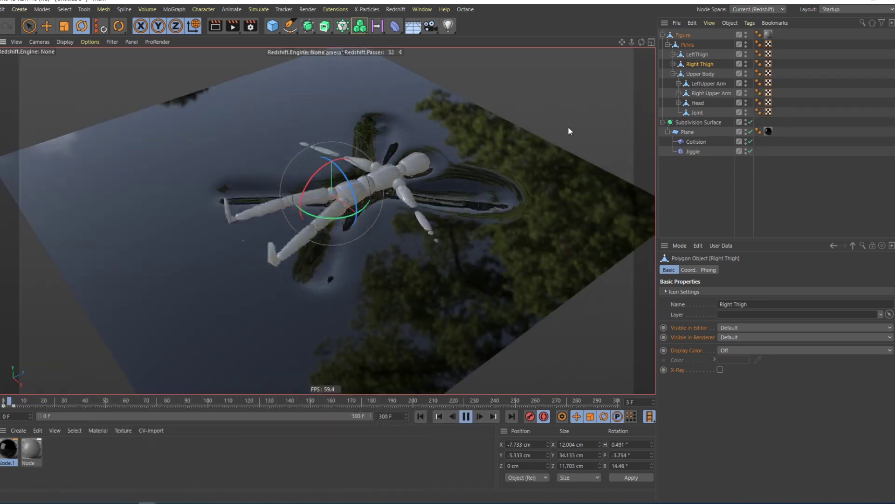
Preview the limb animation with nothing selected and return to frame 0
click(592, 88)
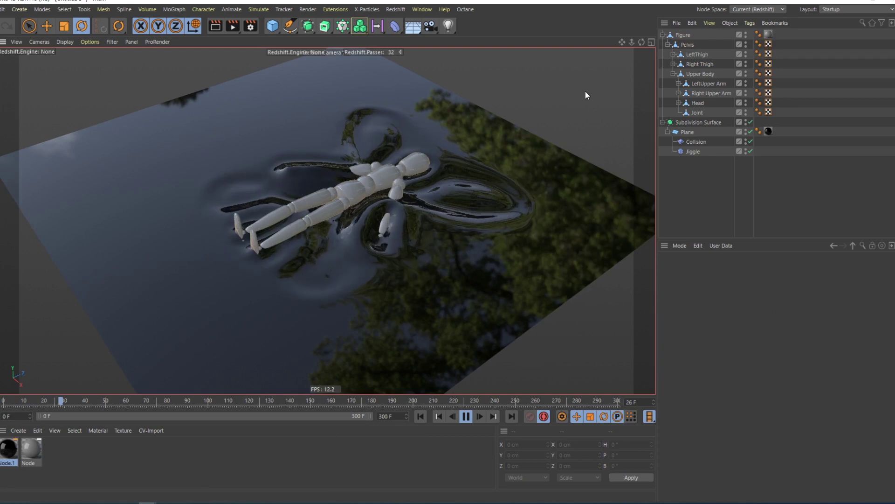
key(F8)
key(F8)
key(shift+f)
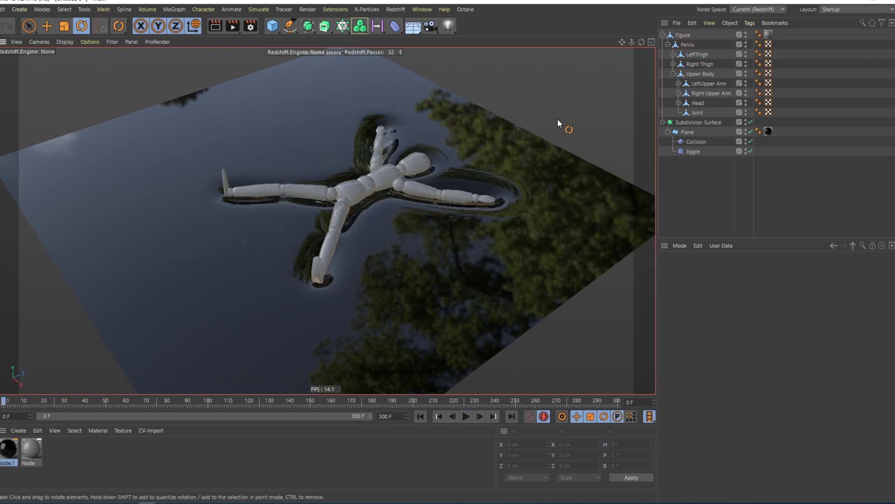
Retime the arm and thigh keyframes to frames 0, 25 and 50, and play the slower animation
key(shift+F3)
drag(149, 289, 157, 314)
drag(196, 272, 374, 284)
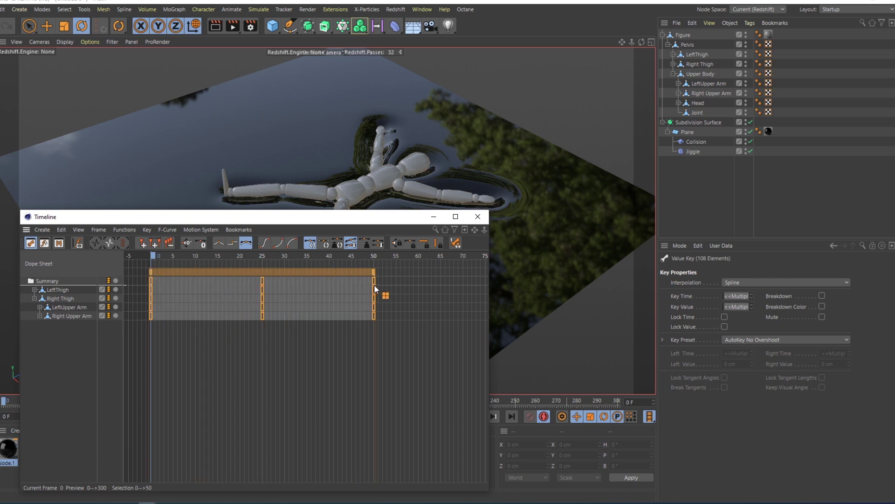
click(341, 362)
drag(261, 260, 134, 259)
drag(261, 216, 259, 355)
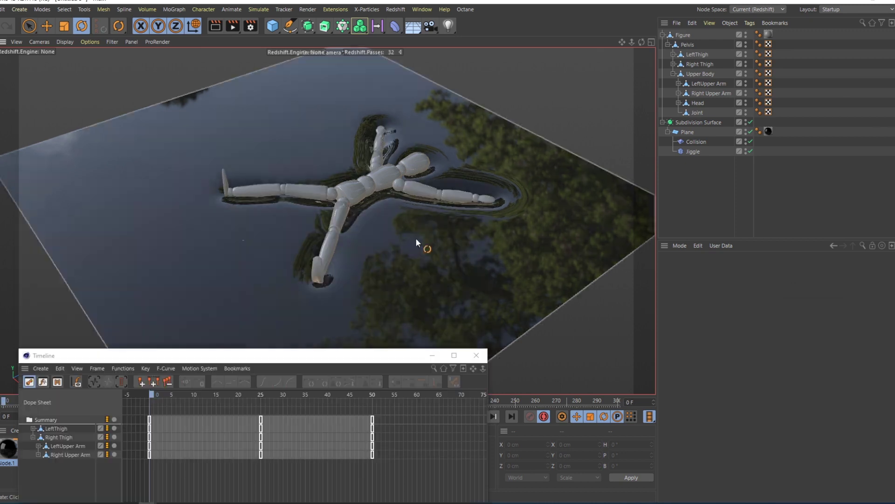
key(F8)
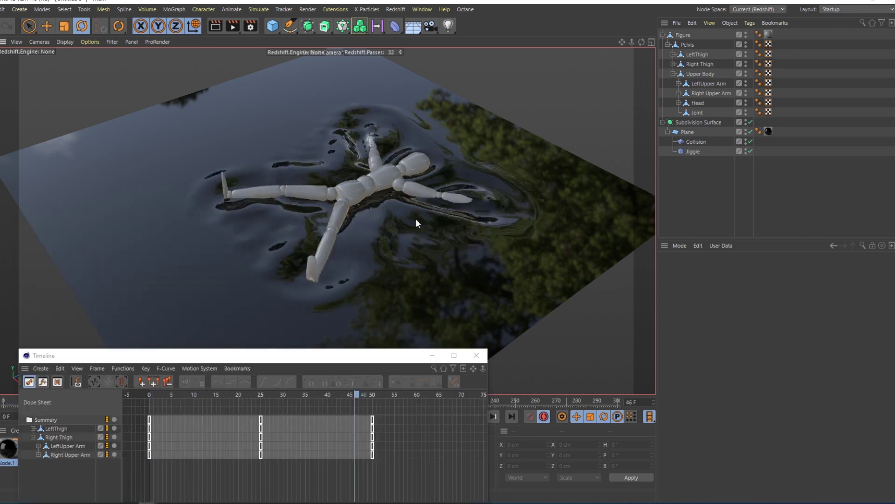
Set the animation tracks of both thighs and both upper arms to Repeat after their last keyframe
drag(308, 358, 319, 269)
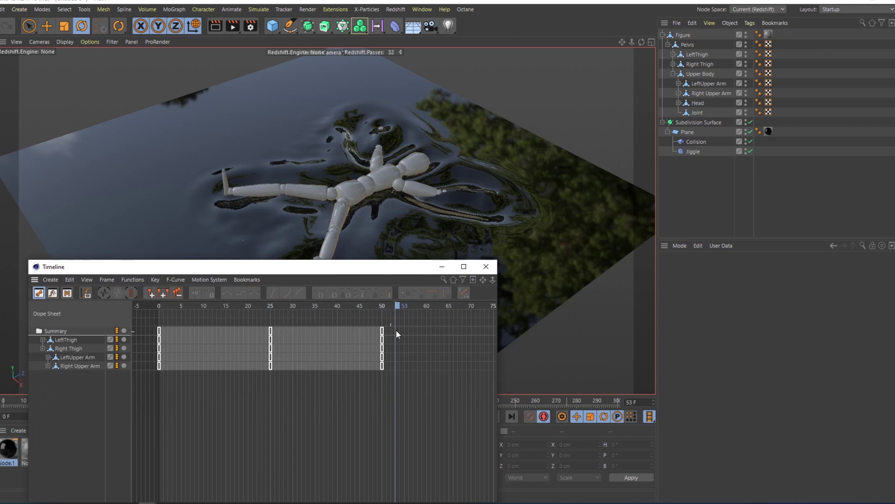
drag(55, 340, 70, 366)
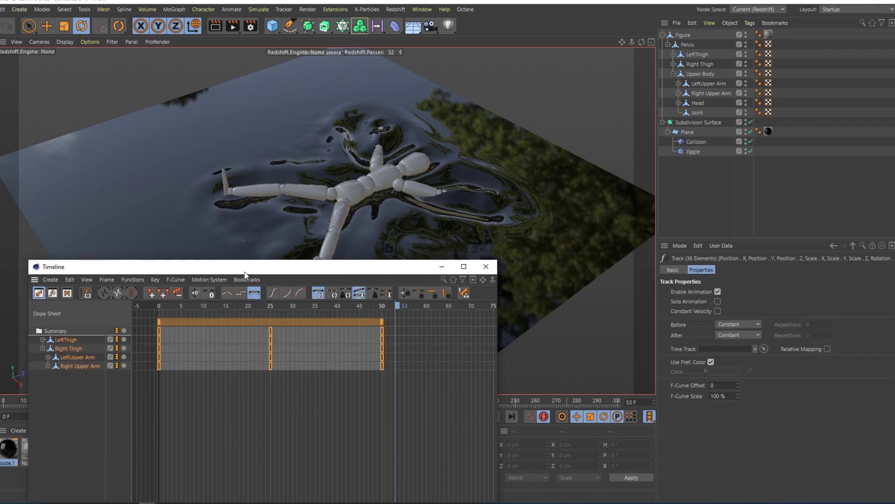
drag(320, 266, 317, 111)
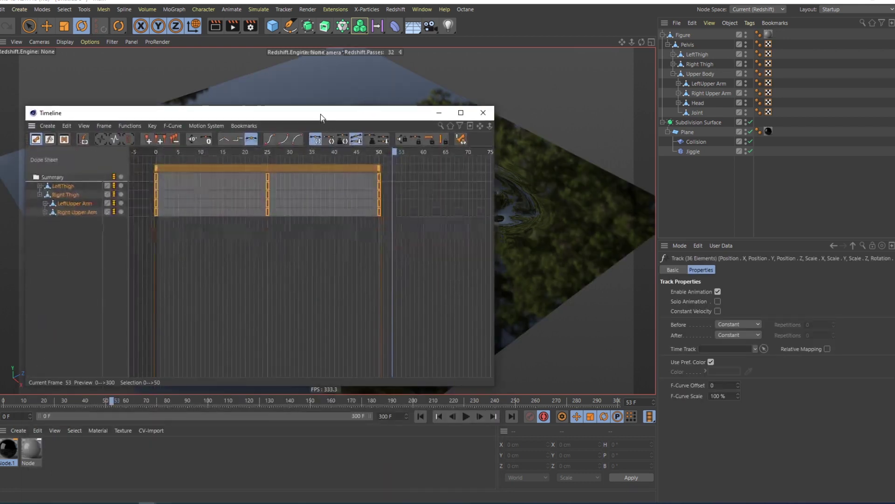
click(731, 335)
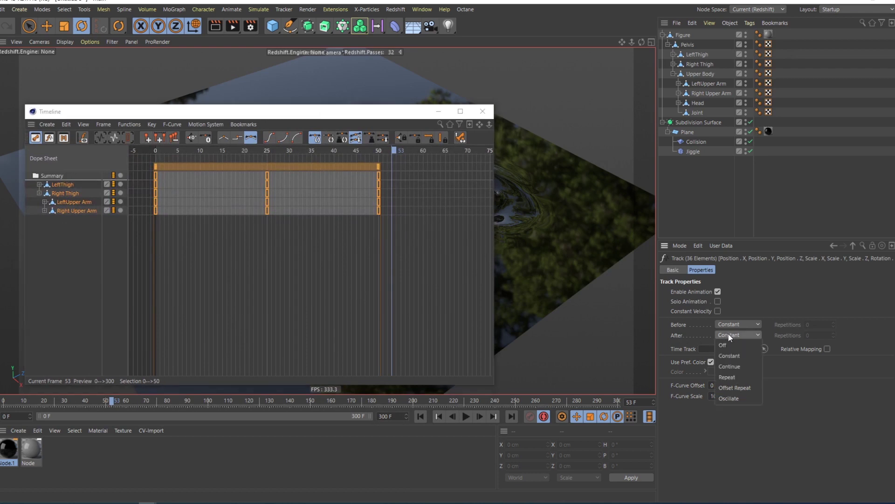
click(730, 377)
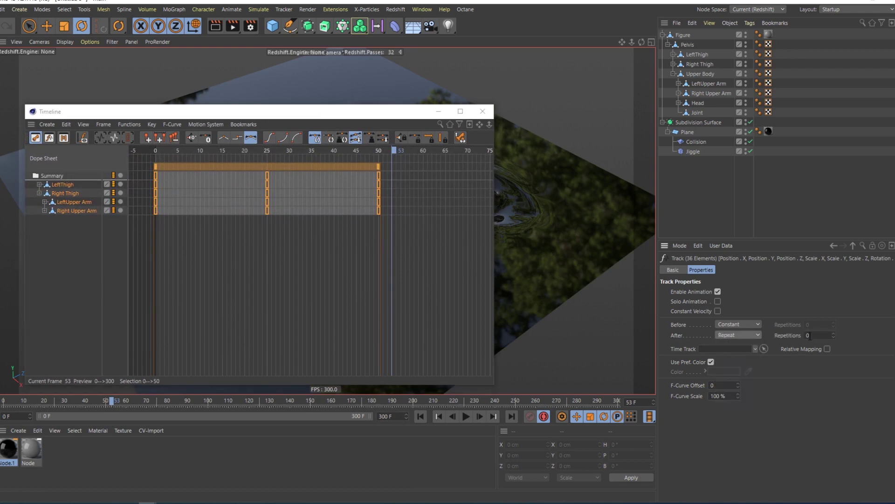
Watch the limb animation and ripples play beyond frame 50, with the timeline range widened to about frame 150
drag(394, 113, 393, 269)
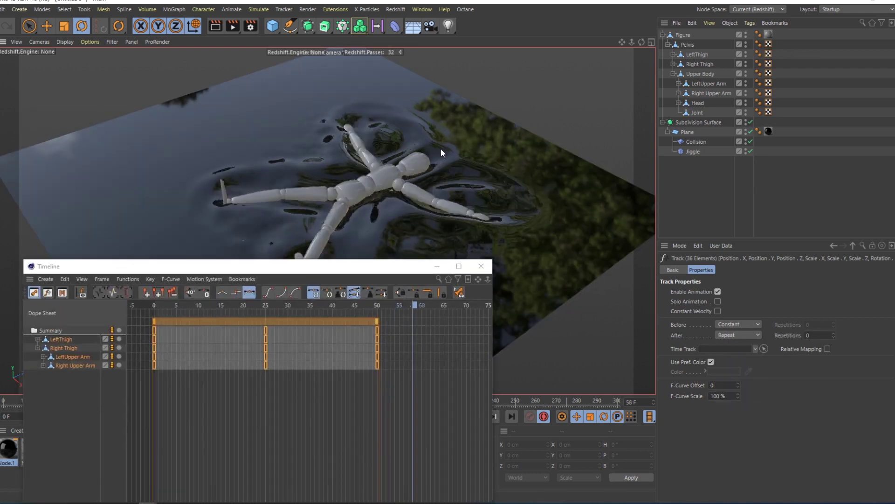
alt+right_drag(447, 370, 304, 393)
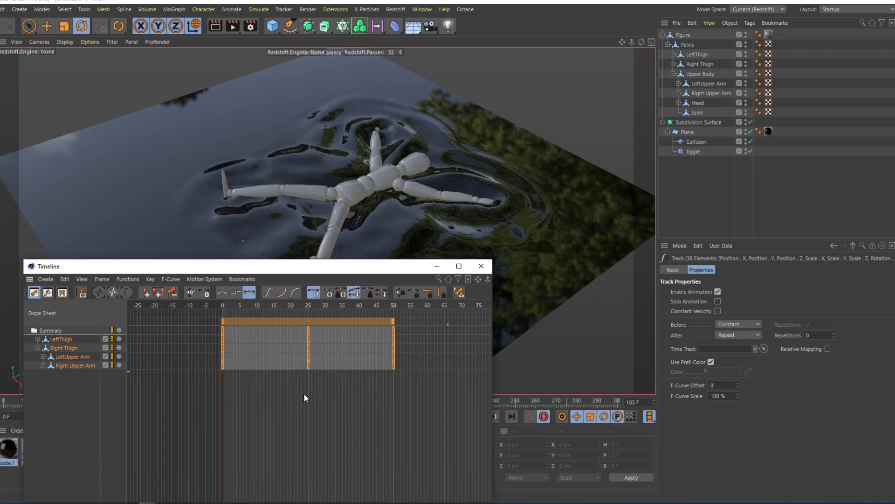
alt+right_drag(404, 410, 320, 416)
alt+middle_drag(420, 415, 323, 422)
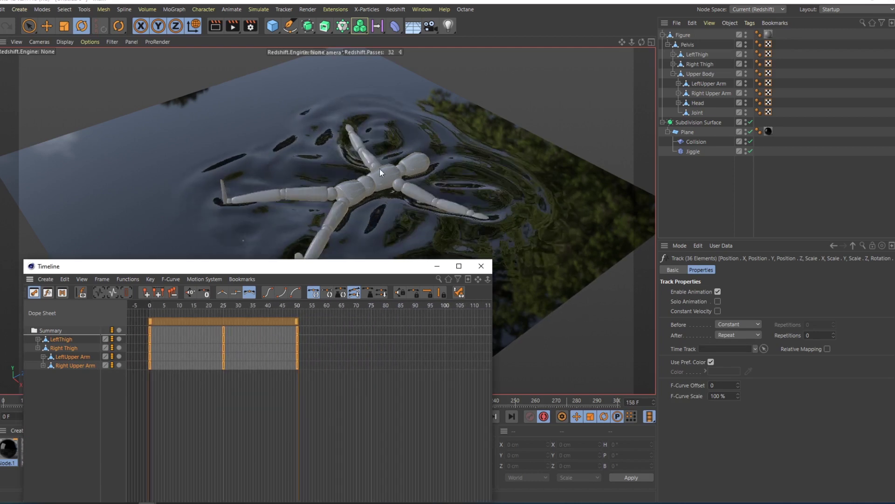
scroll(413, 393, down, 2)
scroll(436, 403, right, 3)
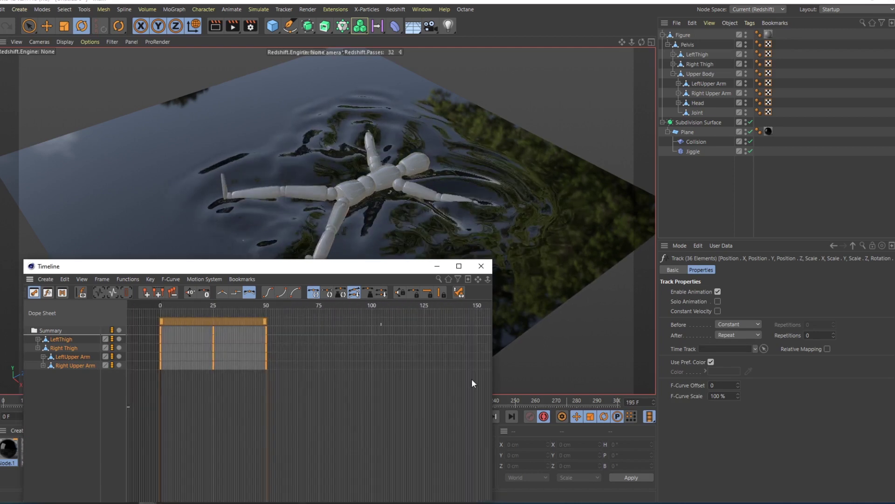
Try a repetition count of 1 on the limb tracks from frame 0, and set the repetitions back to 0
click(817, 334)
text(3)
scroll(817, 335, down, 2)
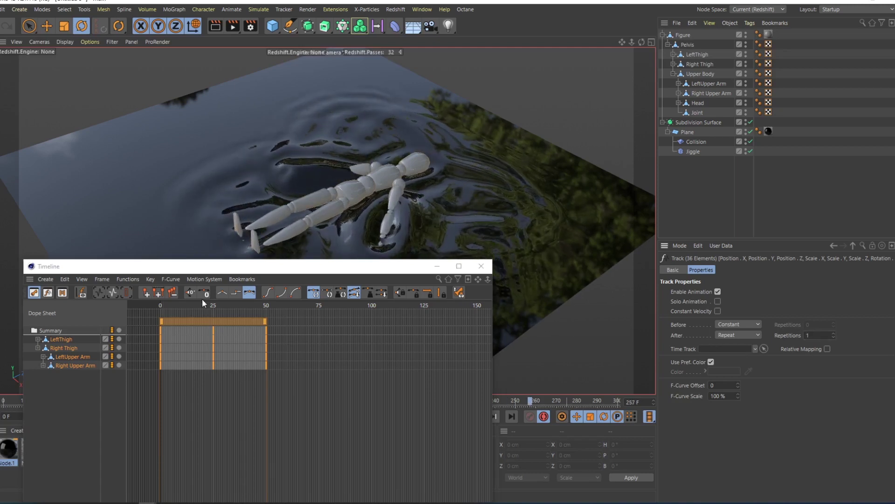
click(159, 304)
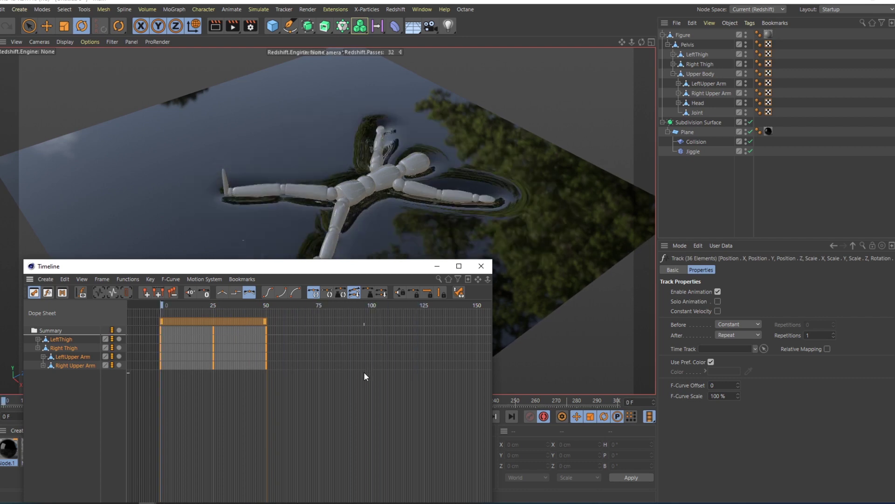
double_click(814, 338)
text(6)
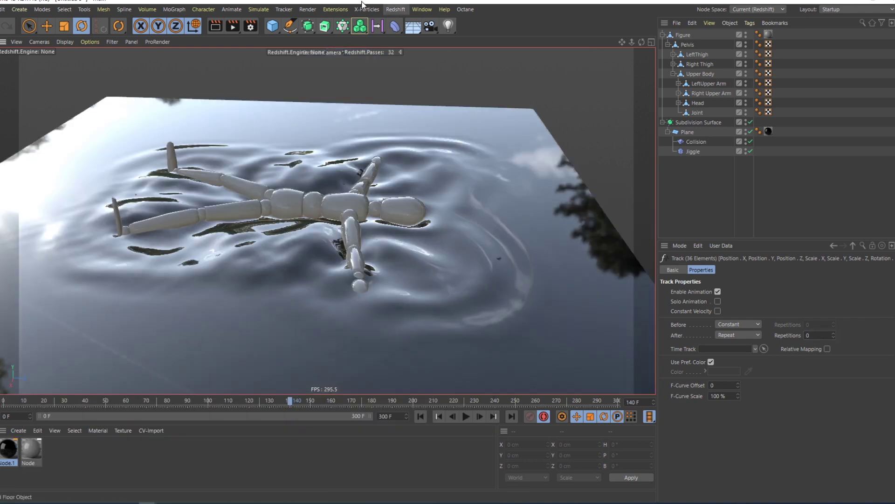
Open the Redshift RenderView and move its window clear of the figure and the object settings
click(396, 9)
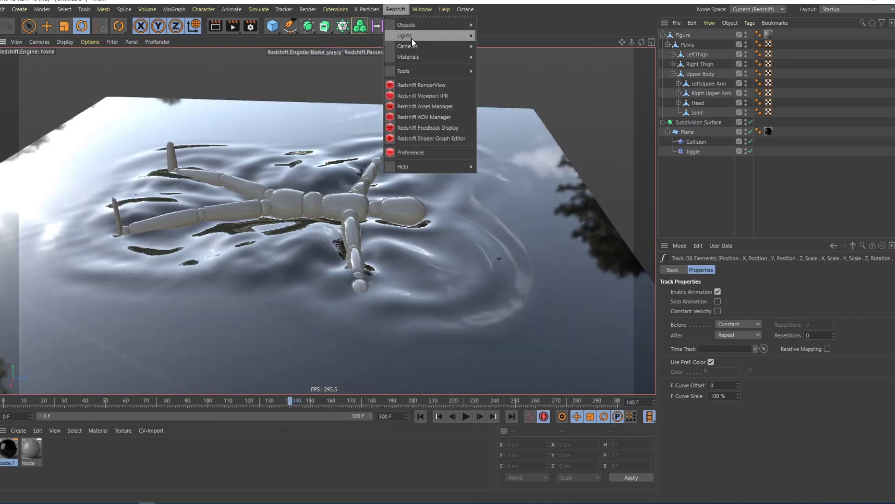
click(427, 87)
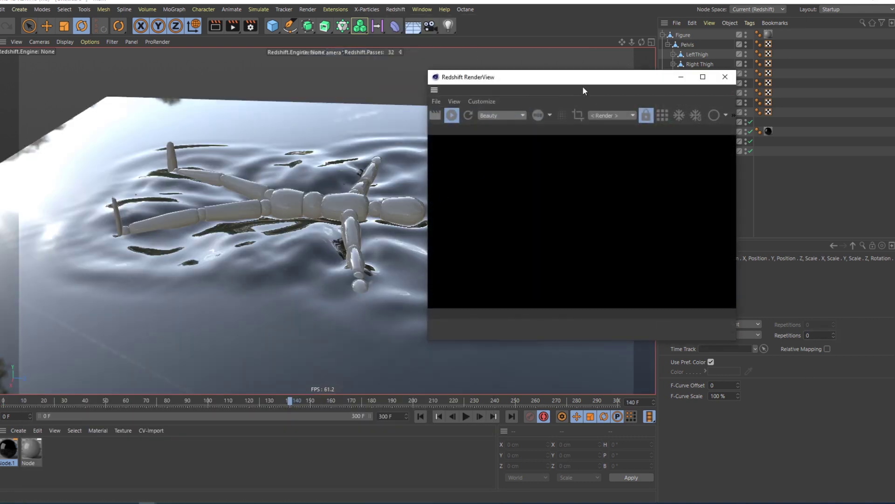
drag(585, 85, 342, 274)
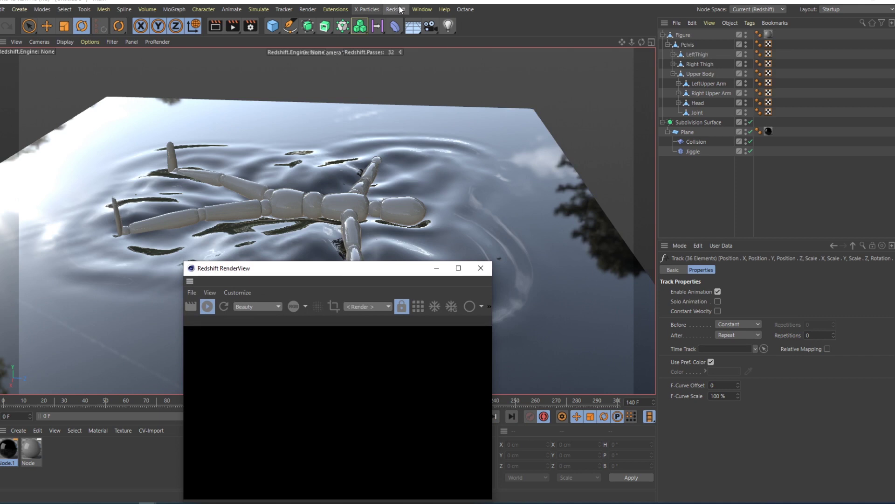
Add a Redshift Area Light to the scene
click(396, 9)
mouse_move(437, 26)
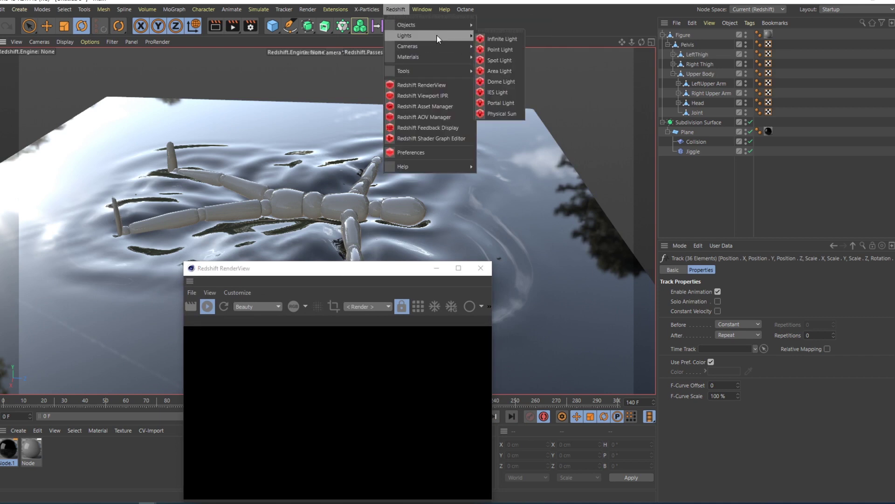
click(503, 35)
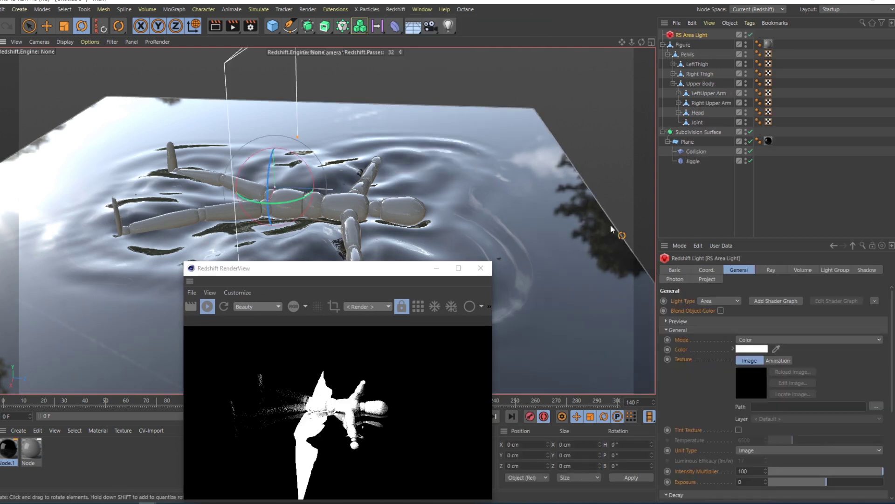
Raise the area light to 340 cm in Y and set its pitch to -90° so it faces down on the figure
click(706, 270)
drag(715, 311, 715, 293)
drag(816, 312, 779, 302)
text(-90)
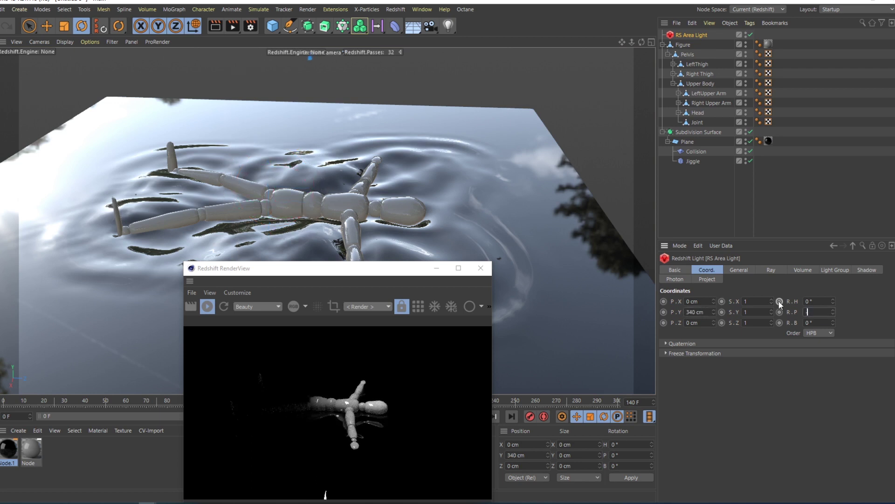
key(Return)
Change the area light's shape to Disc in its general settings
alt+drag(365, 181, 405, 177)
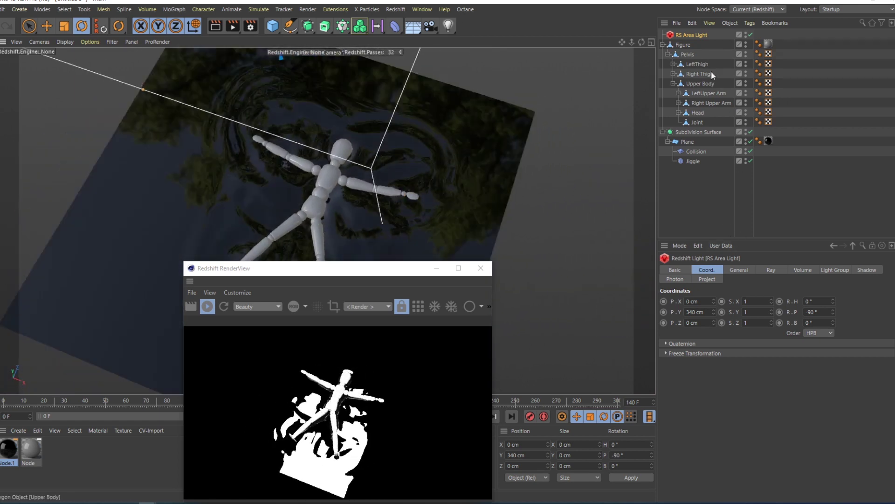
click(739, 270)
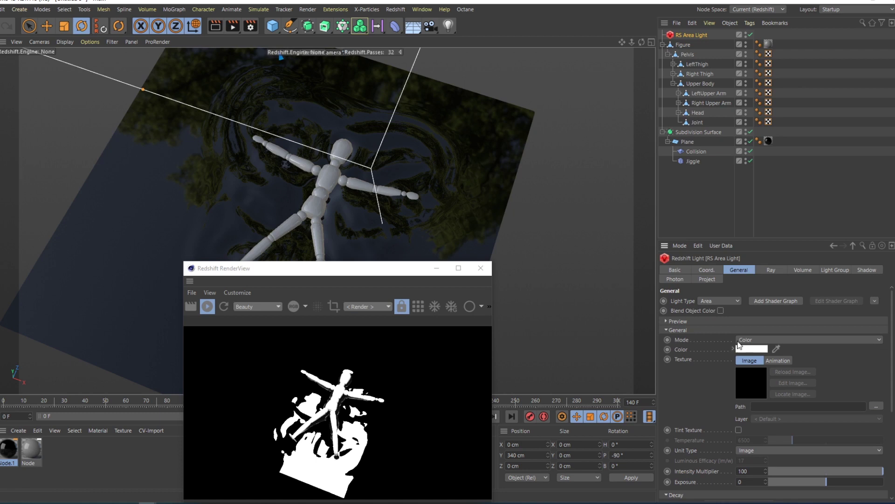
scroll(892, 430, down, 3)
scroll(892, 430, down, 2)
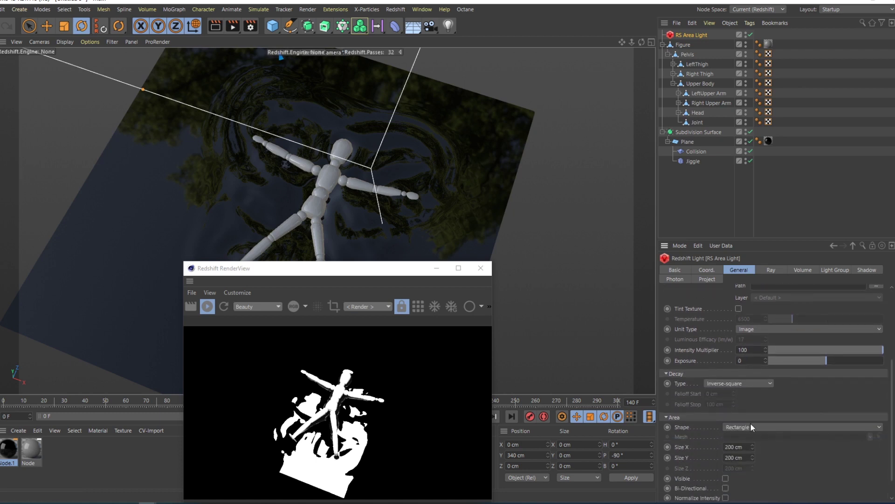
click(751, 427)
click(742, 447)
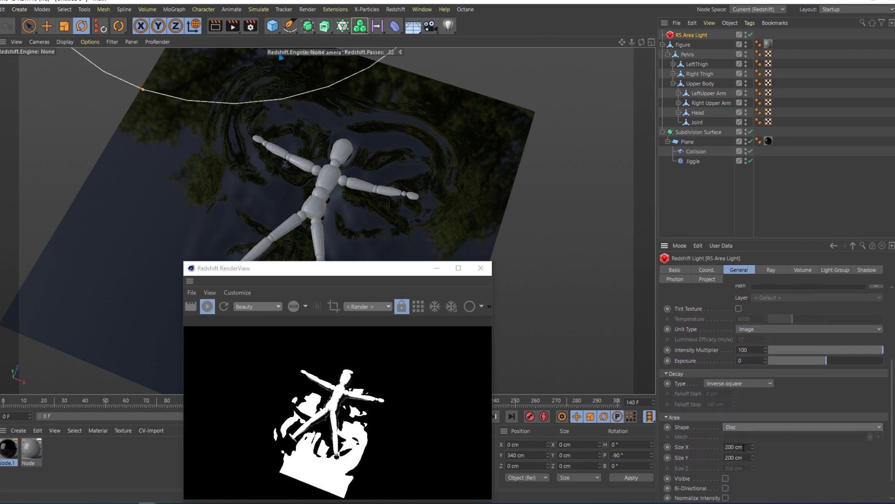
Shrink the disc light above the figure to about 136 cm in X and 161 cm in Y
alt+middle_drag(352, 124, 359, 152)
alt+right_drag(359, 153, 362, 197)
alt+drag(363, 197, 366, 153)
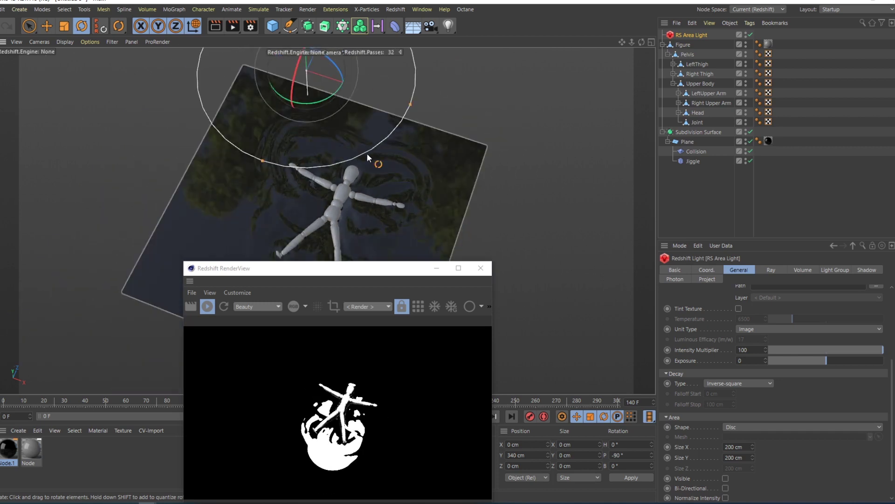
drag(410, 103, 377, 93)
drag(262, 160, 271, 144)
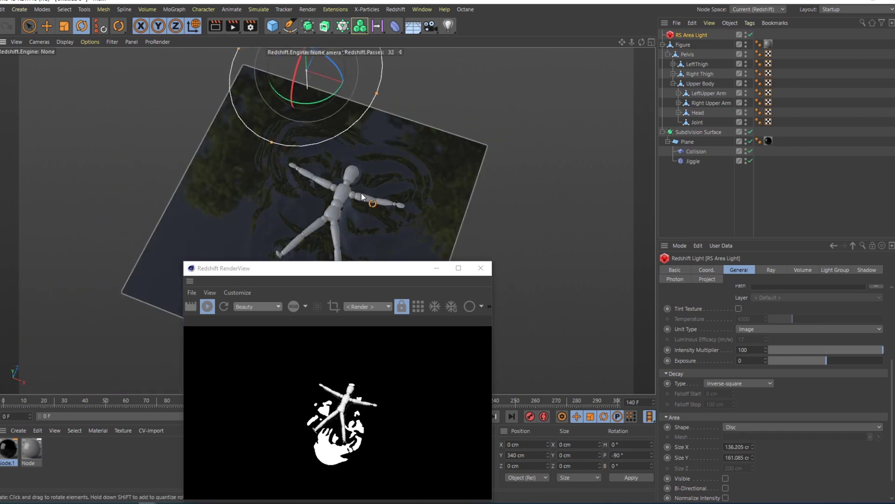
Set the reflection roughness of the black water material to about 0.169, checking the result in the live render
alt+middle_drag(342, 206, 346, 169)
alt+right_drag(345, 168, 360, 135)
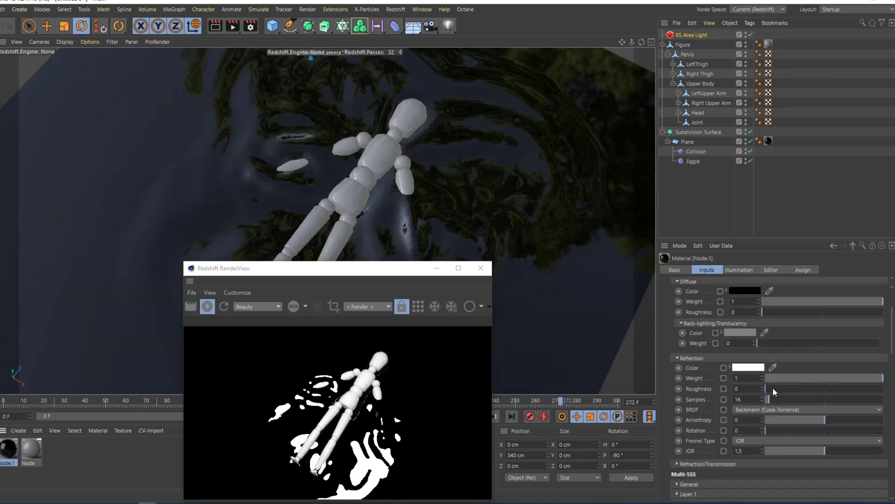
drag(782, 388, 788, 388)
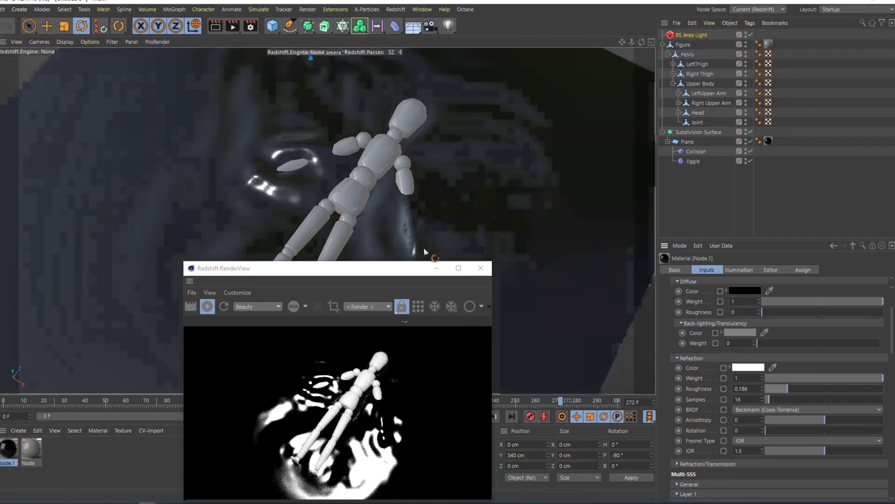
alt+middle_drag(373, 175, 353, 166)
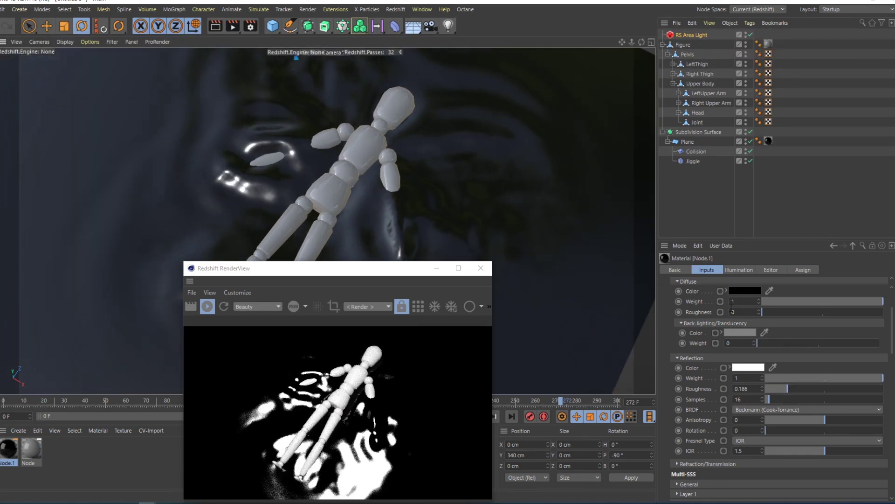
drag(790, 389, 785, 391)
alt+drag(387, 208, 356, 174)
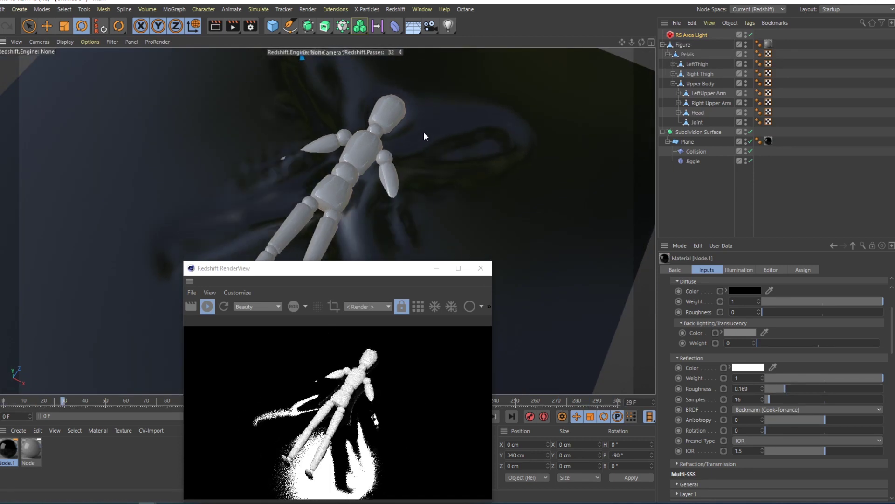
Review the Jiggle deformer's object properties and the plane's size and segment settings
click(703, 161)
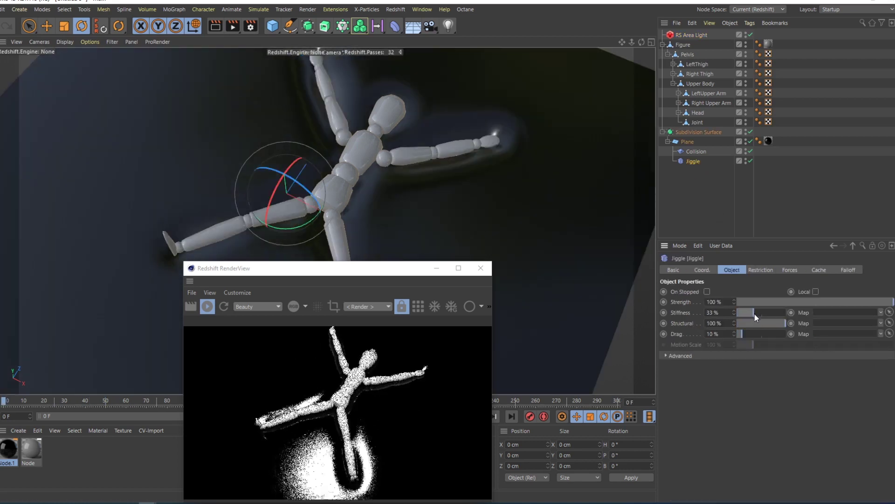
click(687, 141)
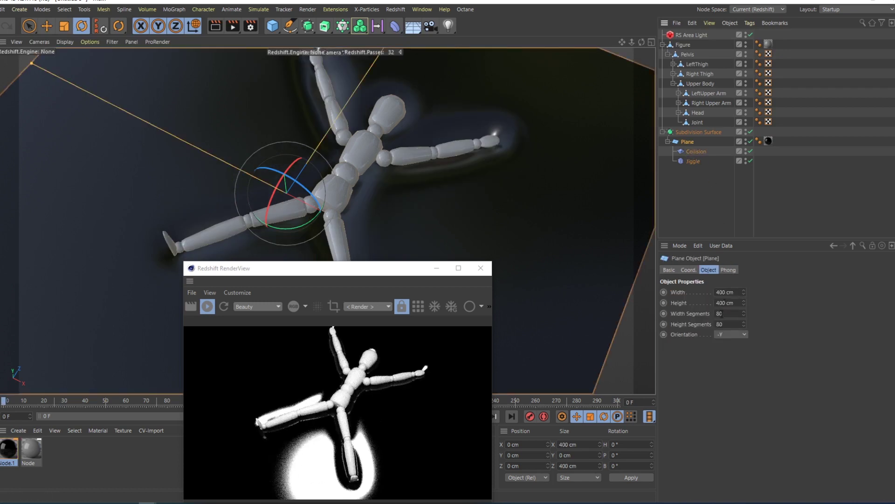
scroll(378, 153, down, 2)
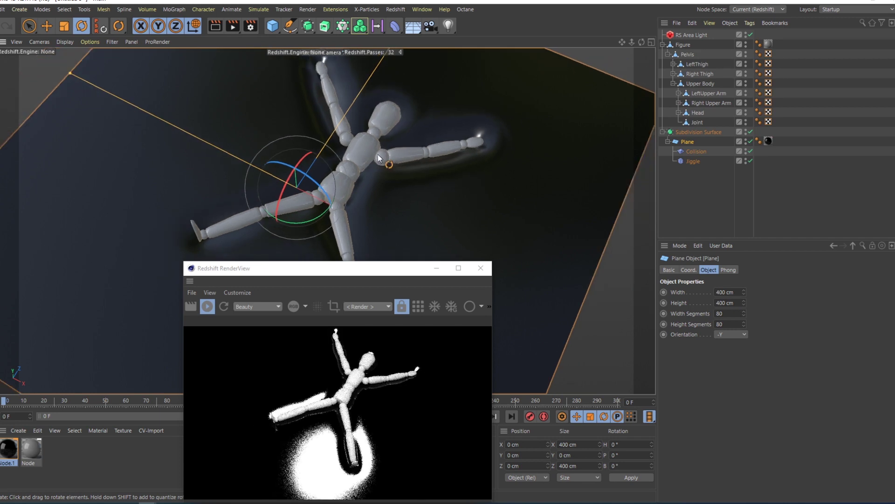
Set the render output size to 720 × 720 pixels and play the animation to preview the ripples
key(ctrl+b)
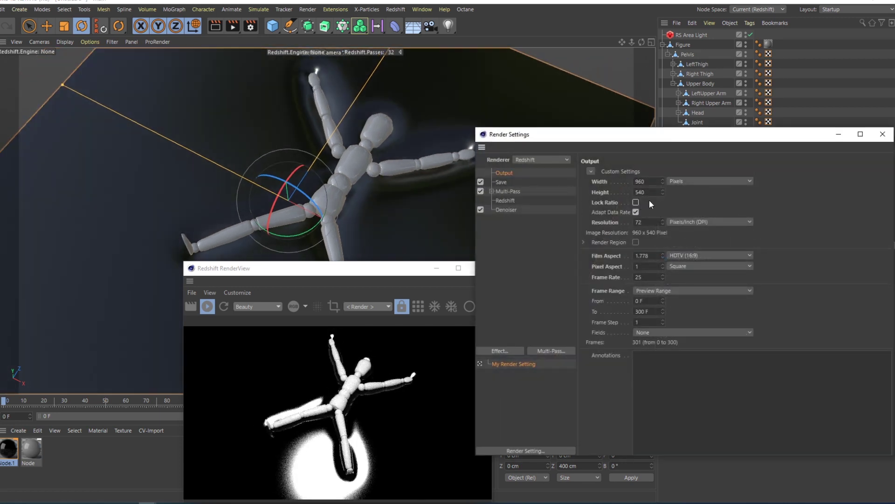
drag(652, 181, 614, 172)
text(720)
key(Return)
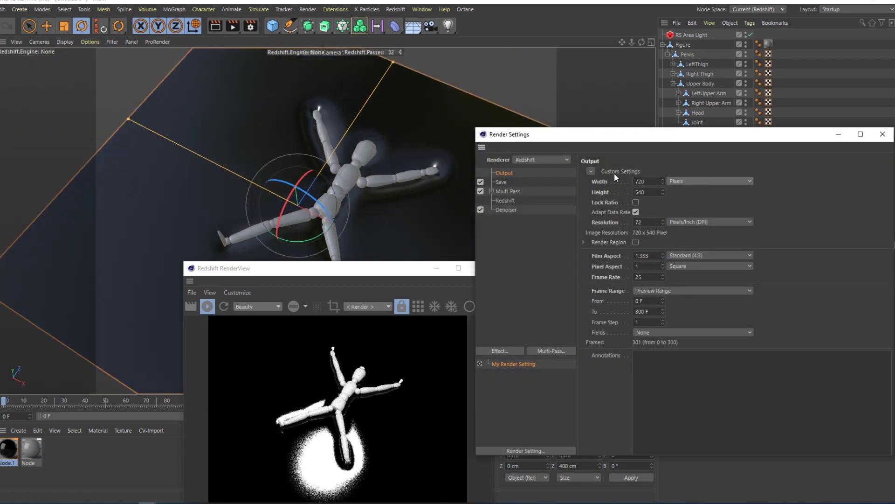
key(Tab)
text(720)
key(Return)
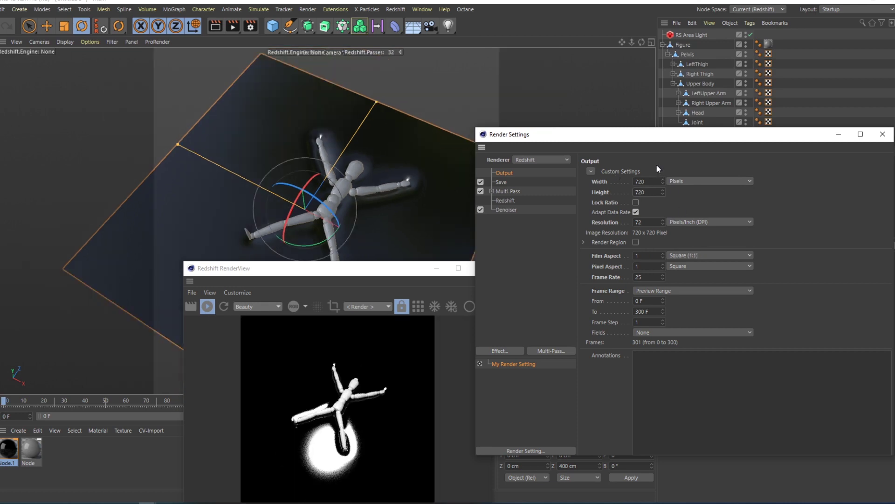
click(883, 134)
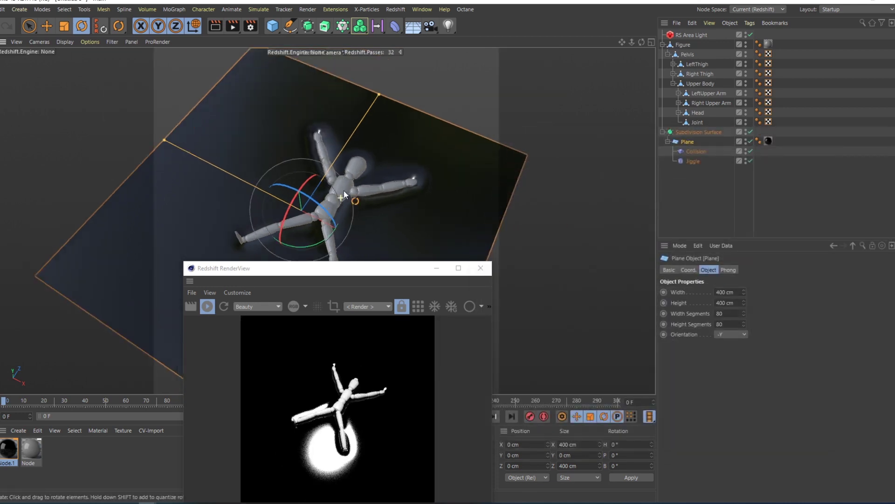
key(F8)
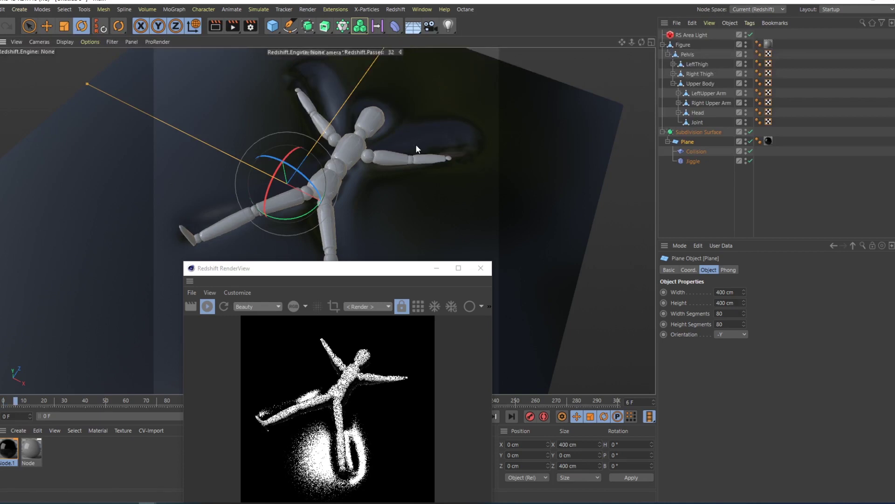